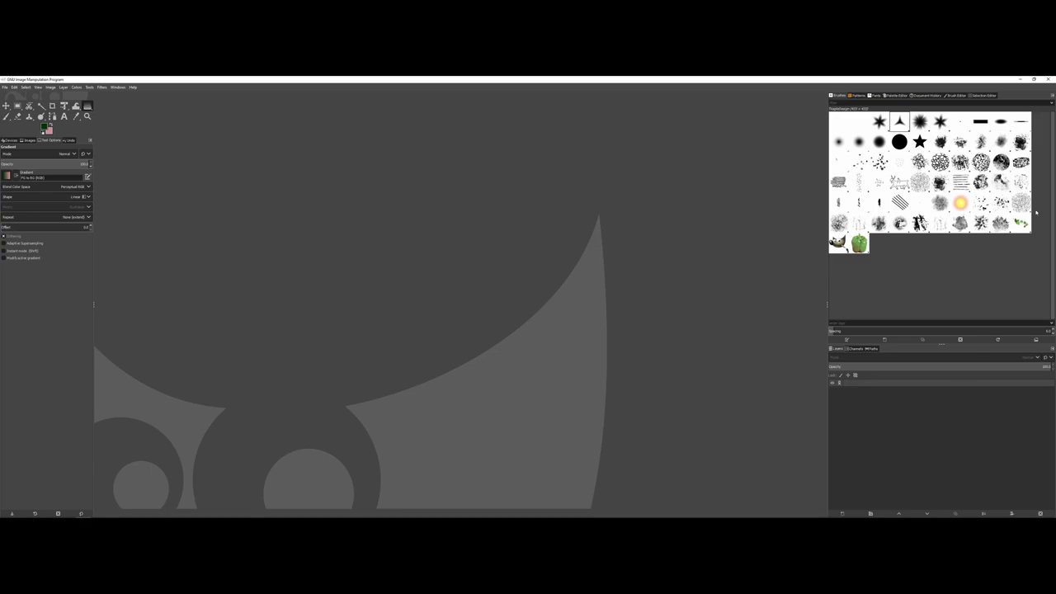
Switch the dock from brushes to patterns and set pattern previews to Extra Large
{"action": "left_click", "coordinate": [857, 96]}
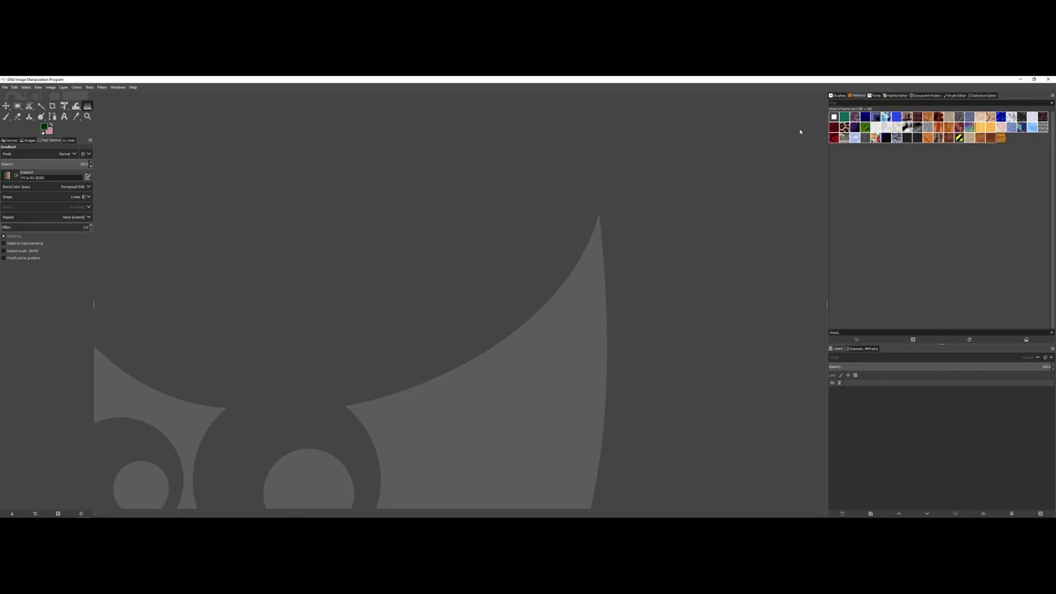
{"action": "right_click", "coordinate": [872, 180]}
{"action": "left_click", "coordinate": [955, 189]}
{"action": "left_click", "coordinate": [1051, 97]}
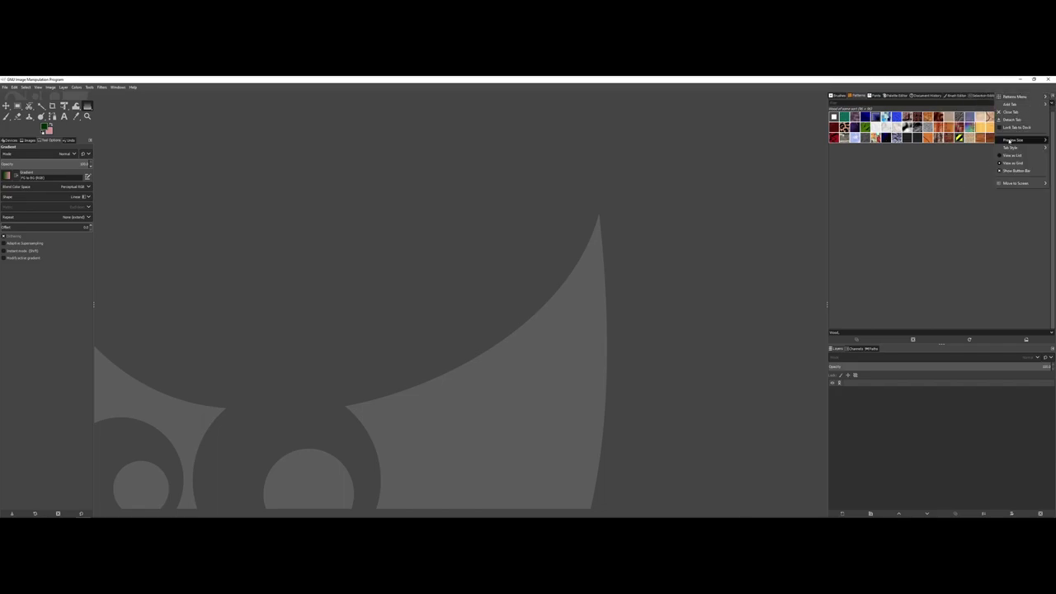
{"action": "mouse_move", "coordinate": [1014, 139]}
{"action": "left_click", "coordinate": [978, 178]}
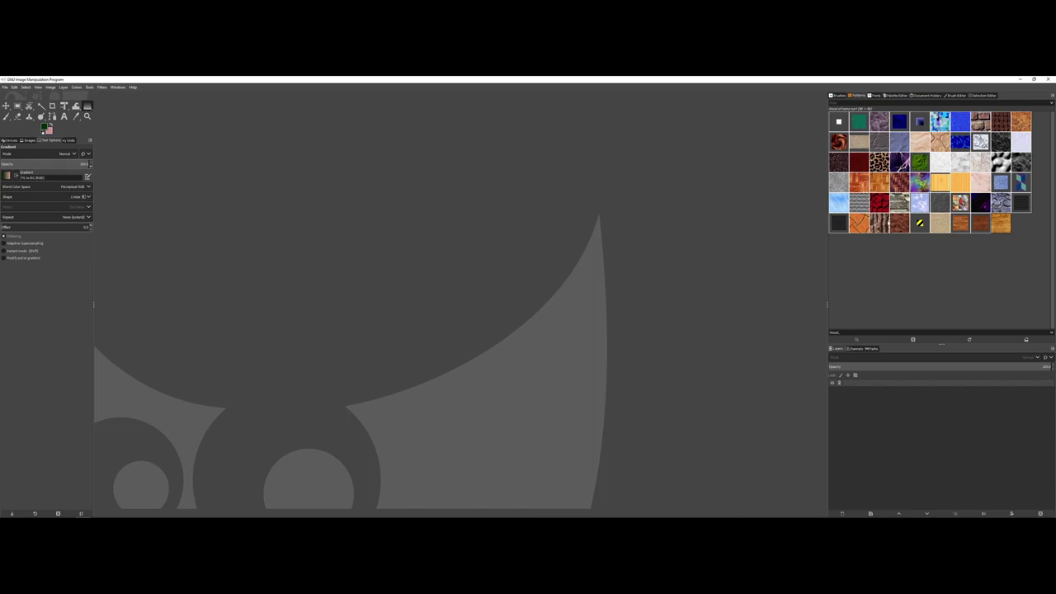
Create a new 500 × 500 px image via File > New
{"action": "left_click", "coordinate": [5, 87]}
{"action": "left_click", "coordinate": [17, 95]}
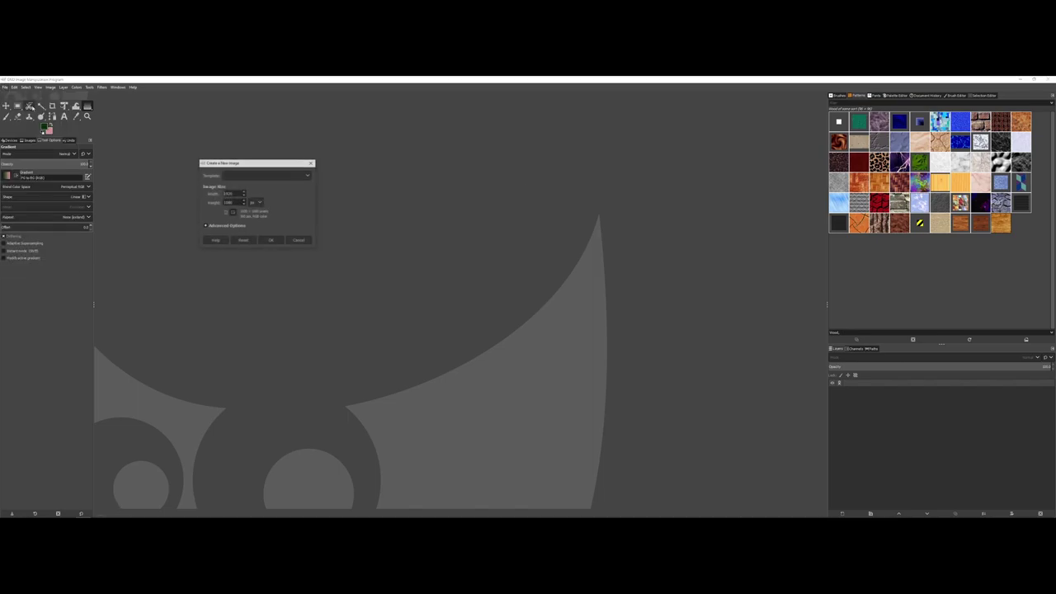
{"action": "double_click", "coordinate": [235, 194]}
{"action": "type", "text": "500"}
{"action": "key", "text": "Tab"}
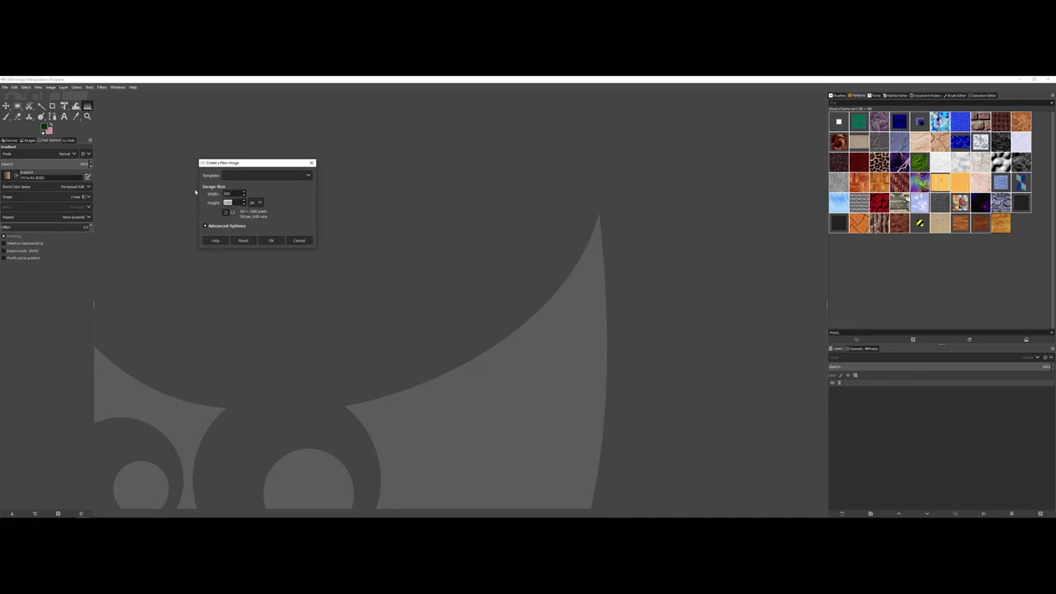
{"action": "type", "text": "500"}
{"action": "left_click", "coordinate": [206, 226]}
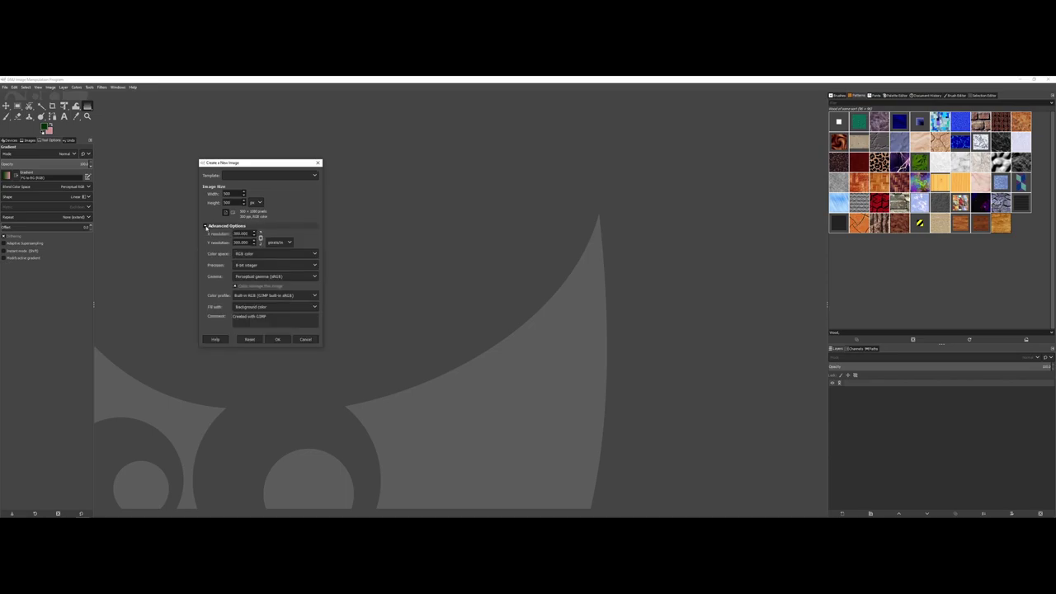
{"action": "left_click", "coordinate": [278, 339]}
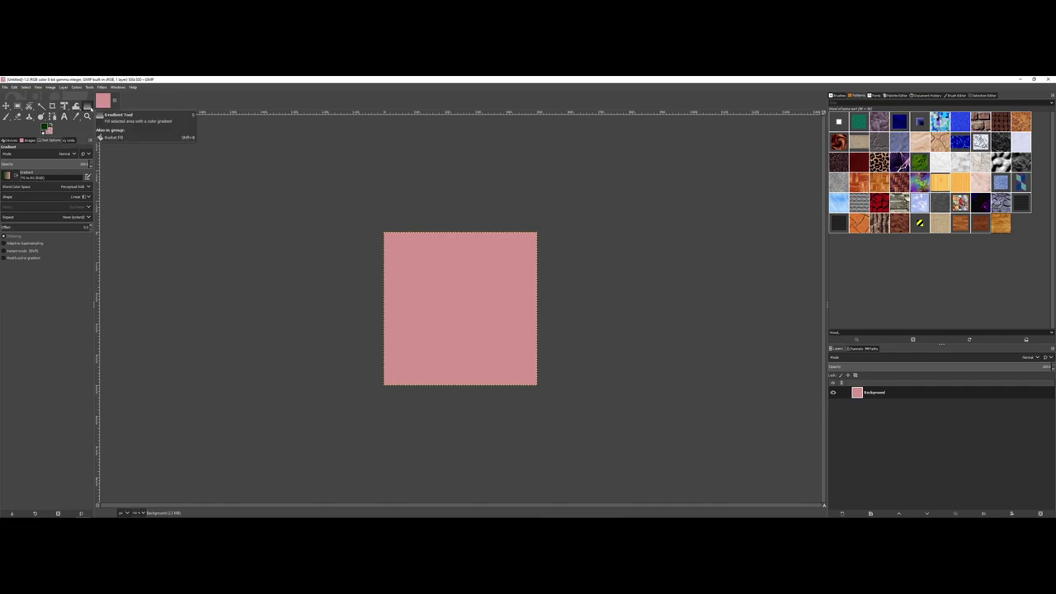
Fill the canvas with a vertical pink-to-dark-green gradient, then bring the brushes back into view
{"action": "left_click_drag", "start_coordinate": [463, 348], "coordinate": [466, 243]}
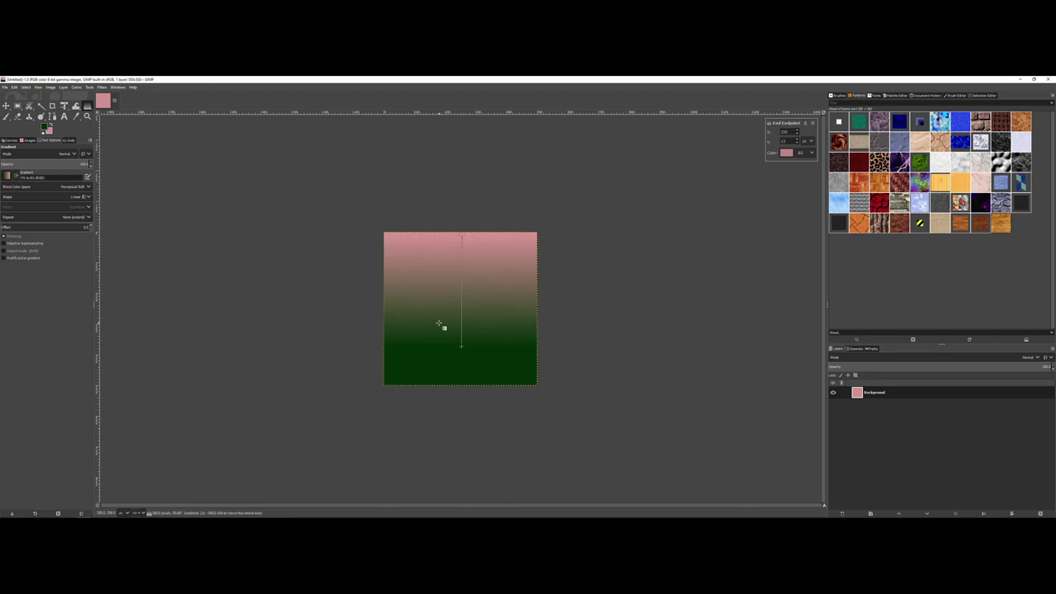
{"action": "left_click", "coordinate": [837, 96]}
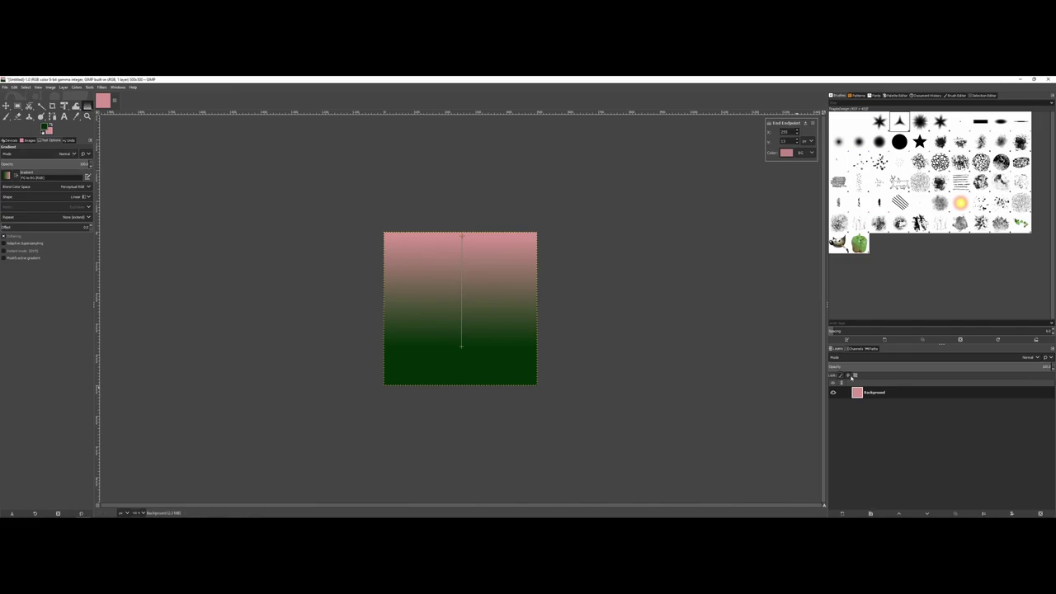
Add a new transparent layer named stars above the Background
{"action": "left_click", "coordinate": [839, 513]}
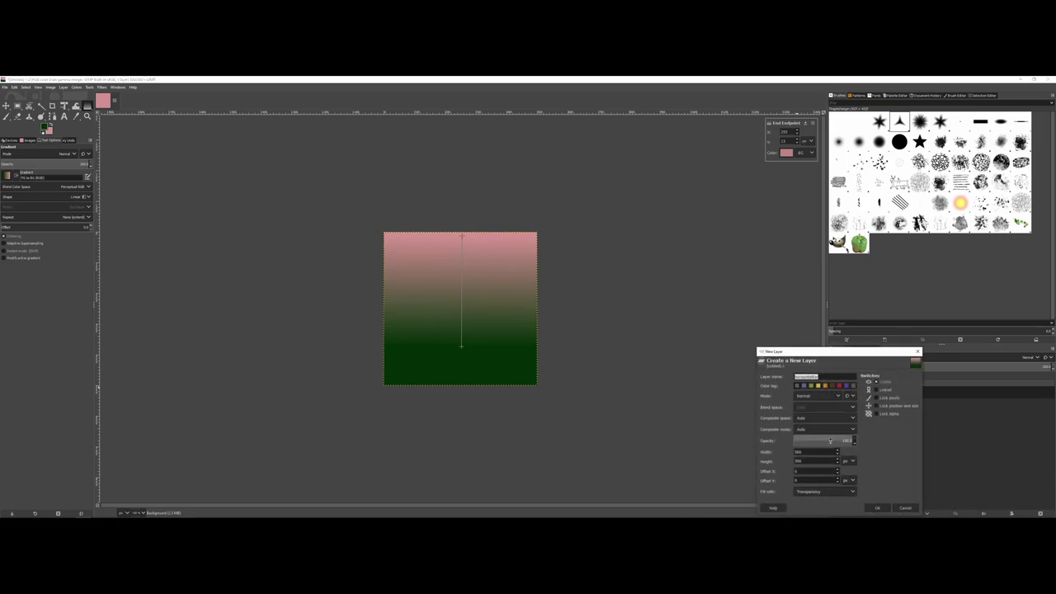
{"action": "type", "text": "ars"}
{"action": "key", "text": "Return"}
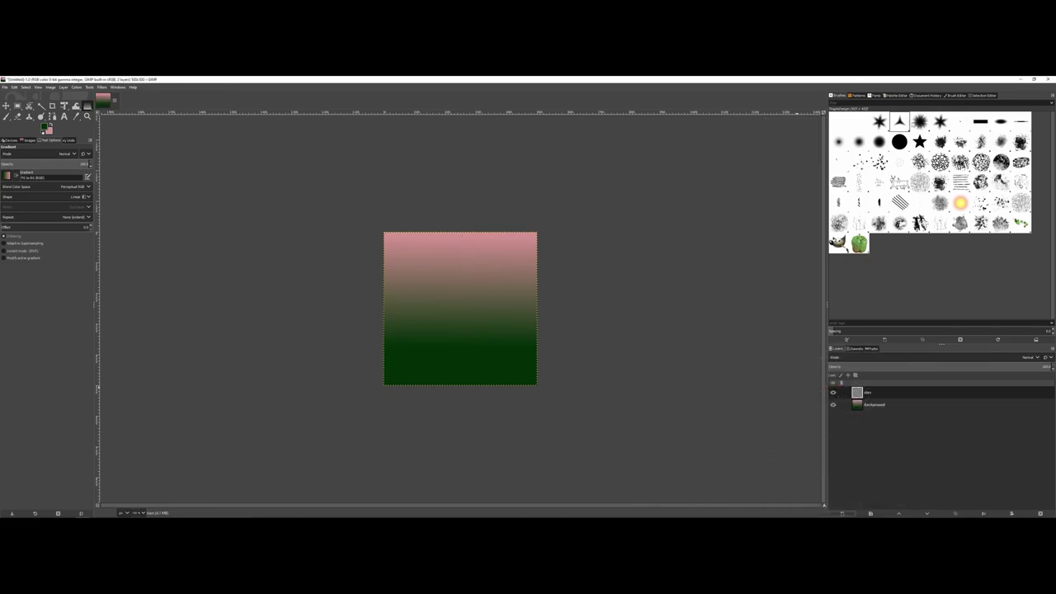
Choose the star brush and set the foreground colour to bright cyan
{"action": "left_click", "coordinate": [880, 122]}
{"action": "left_click", "coordinate": [45, 127]}
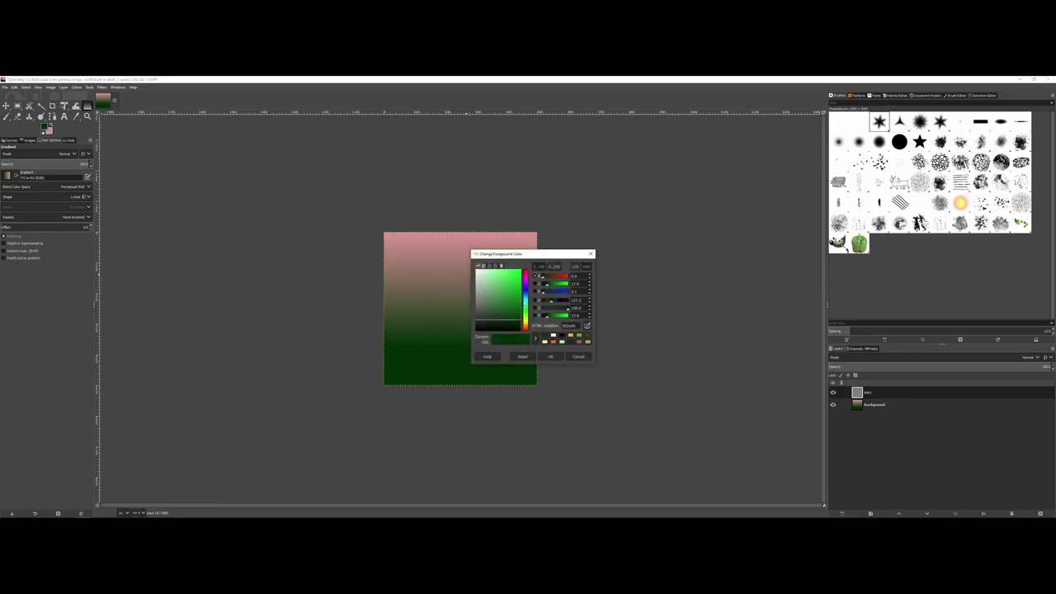
{"action": "left_click", "coordinate": [526, 302]}
{"action": "left_click_drag", "start_coordinate": [510, 299], "coordinate": [517, 272]}
{"action": "left_click", "coordinate": [550, 356]}
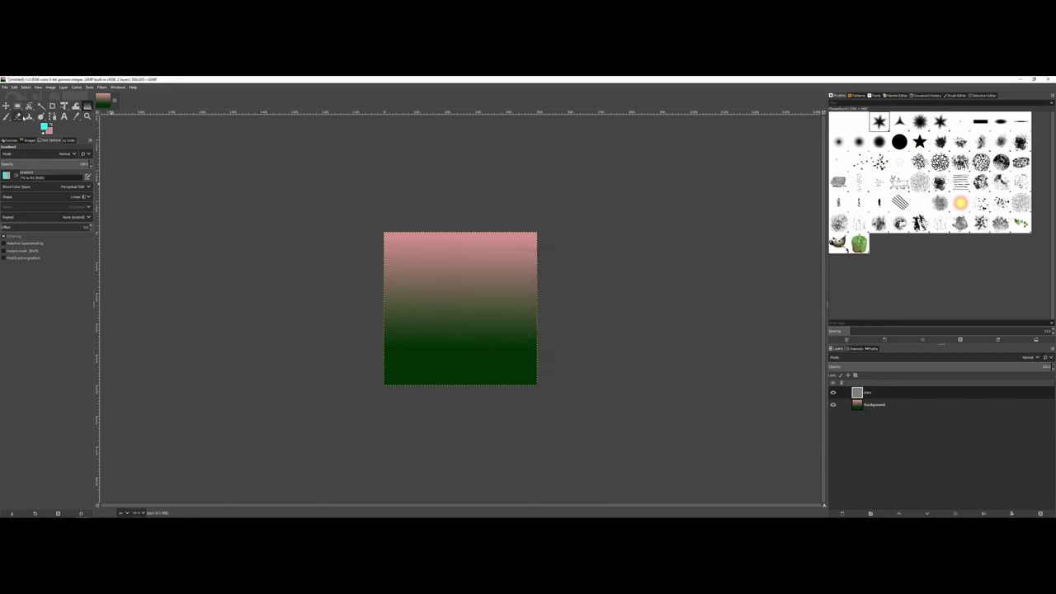
Switch to the Paintbrush and shrink its size to about 49
{"action": "left_click", "coordinate": [6, 116]}
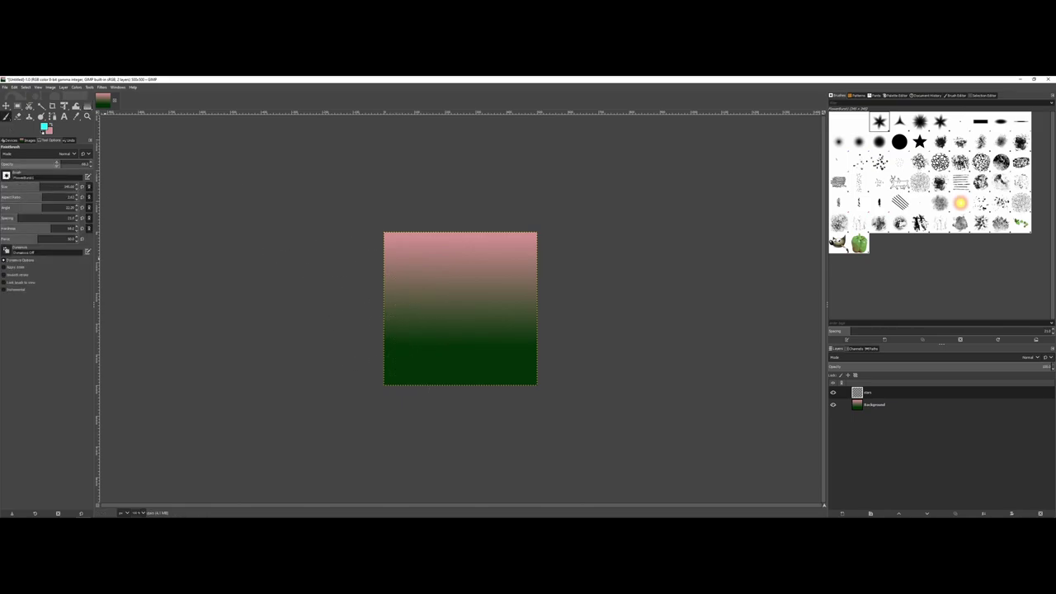
{"action": "left_click", "coordinate": [36, 187]}
{"action": "left_click", "coordinate": [36, 187]}
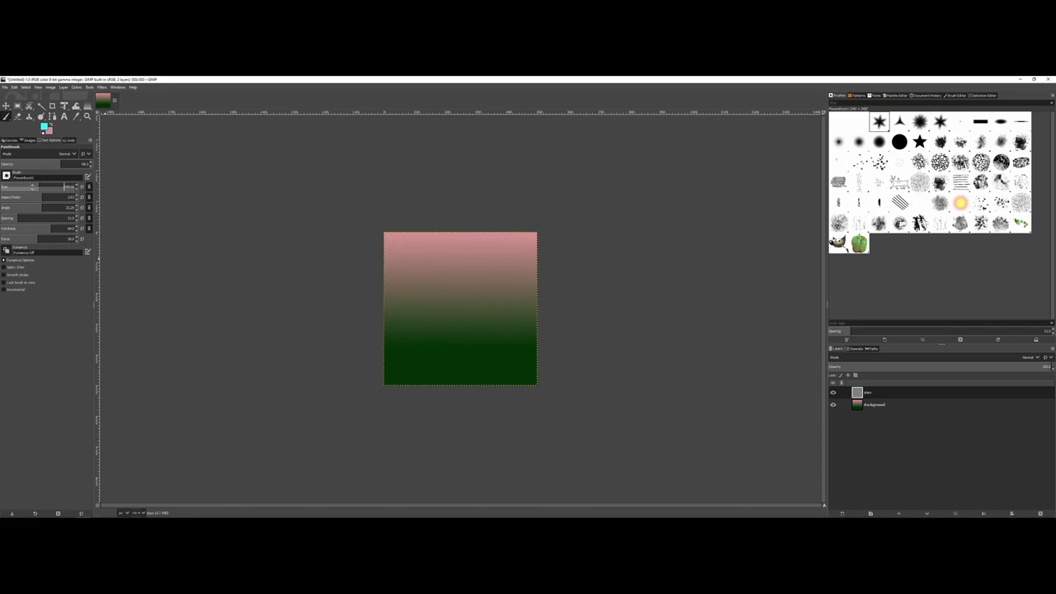
{"action": "left_click_drag", "start_coordinate": [35, 187], "coordinate": [23, 187]}
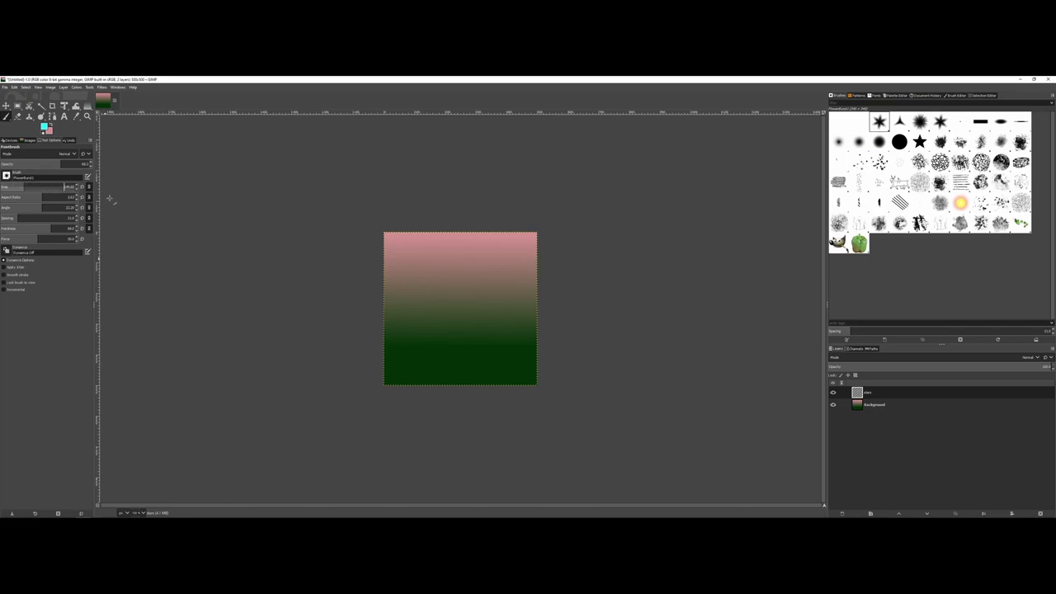
Stamp seven cyan stars: four over the green lower half, three in the pink top
{"action": "left_click", "coordinate": [415, 320]}
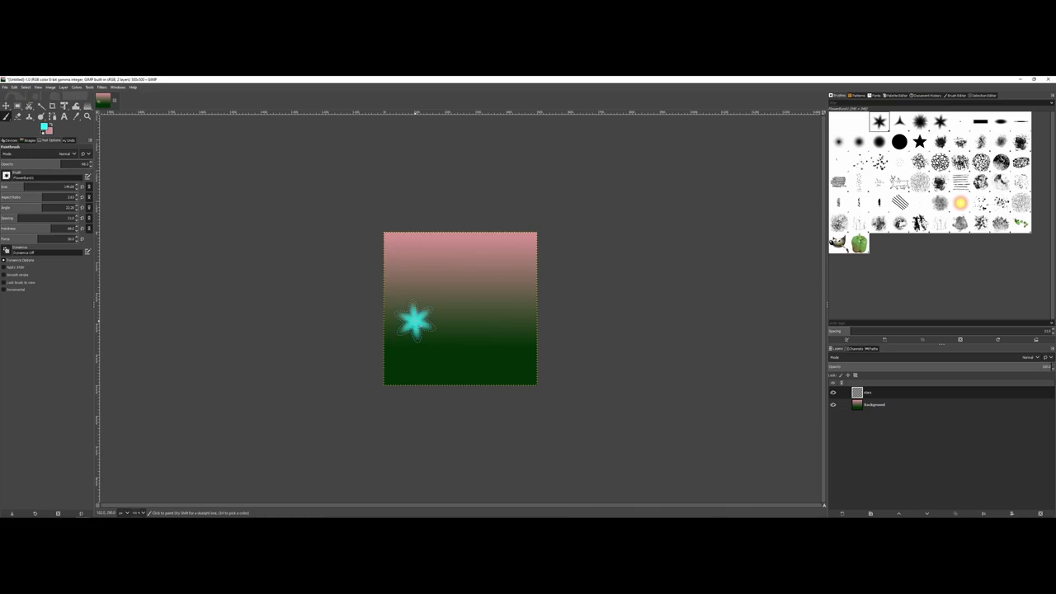
{"action": "left_click", "coordinate": [450, 350]}
{"action": "left_click", "coordinate": [489, 316]}
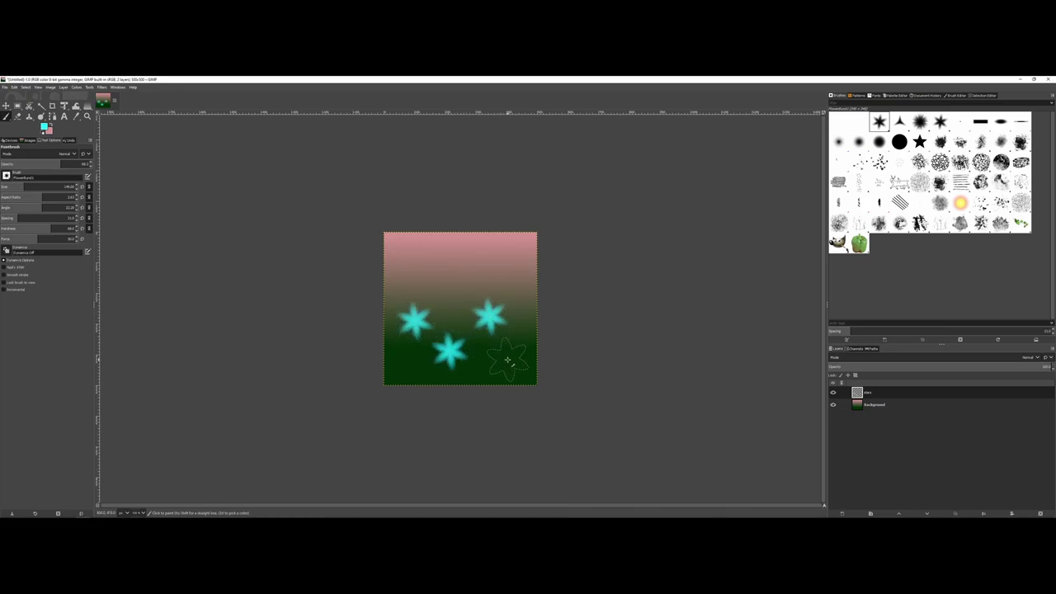
{"action": "left_click", "coordinate": [509, 359]}
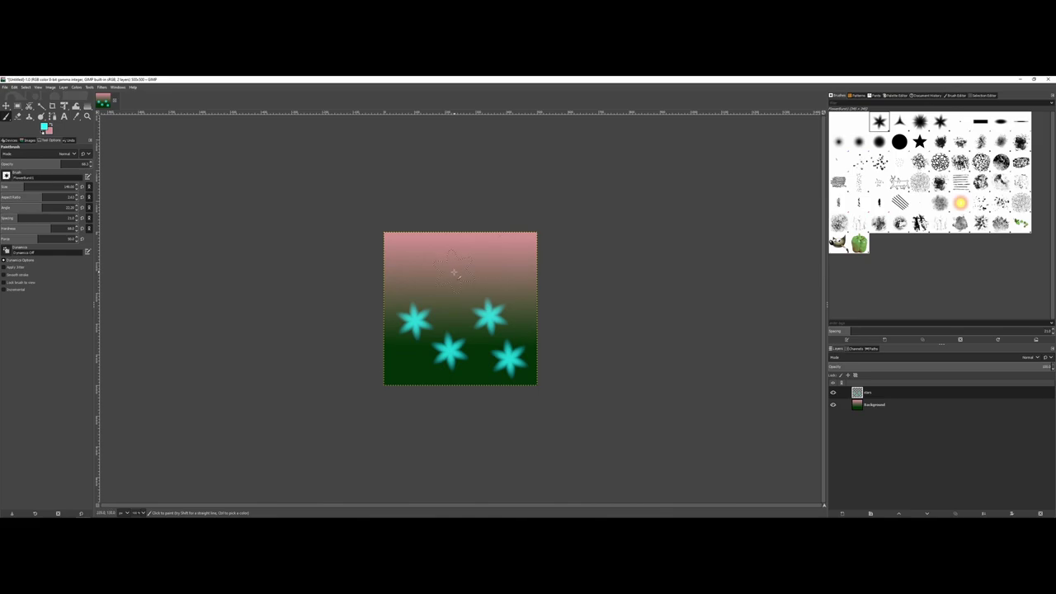
{"action": "left_click", "coordinate": [453, 273]}
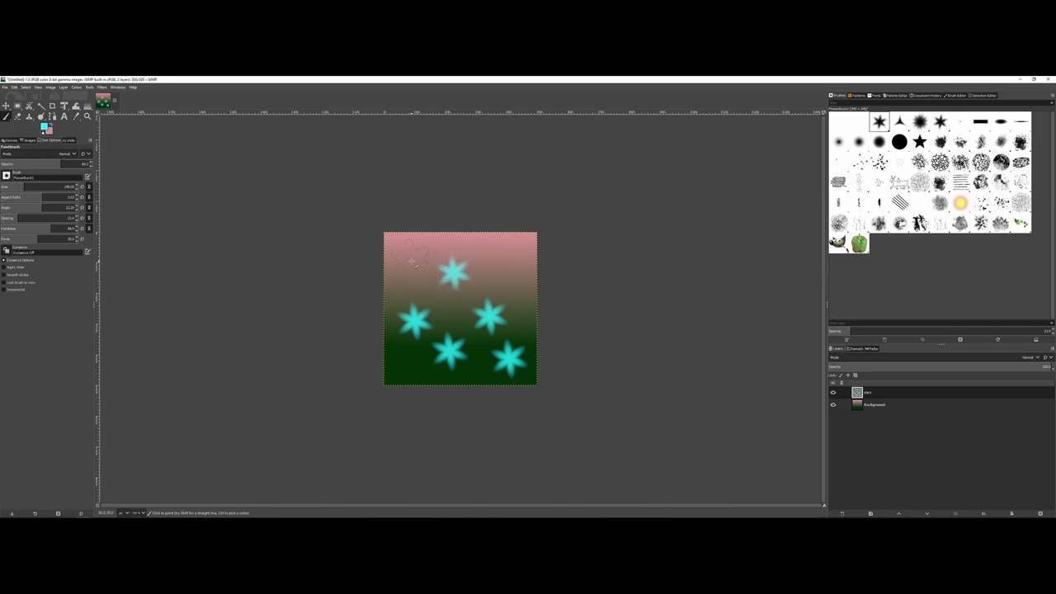
{"action": "left_click", "coordinate": [412, 263]}
{"action": "left_click", "coordinate": [506, 261]}
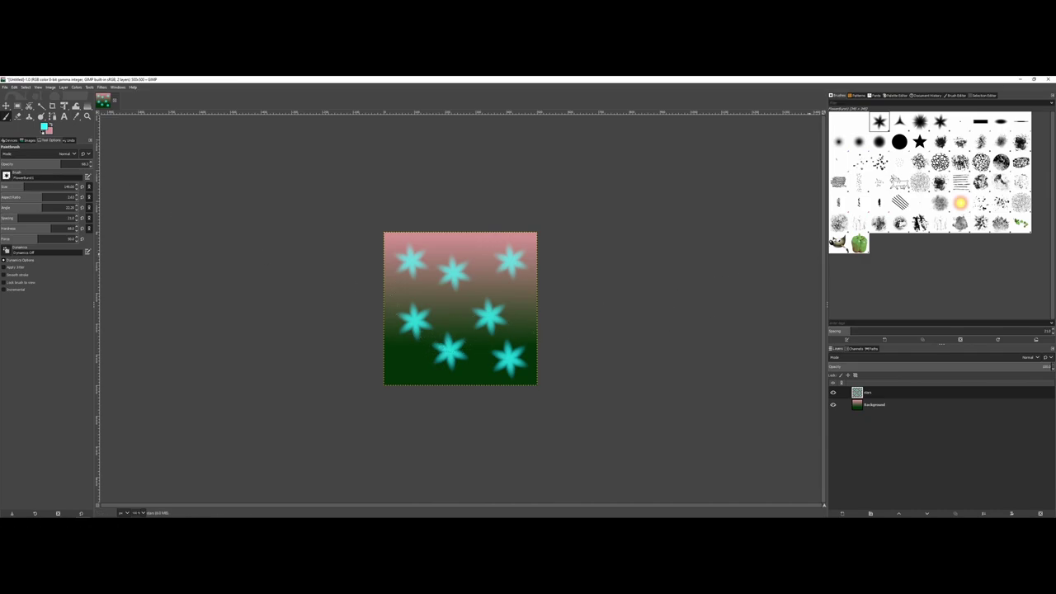
{"action": "left_click", "coordinate": [857, 96]}
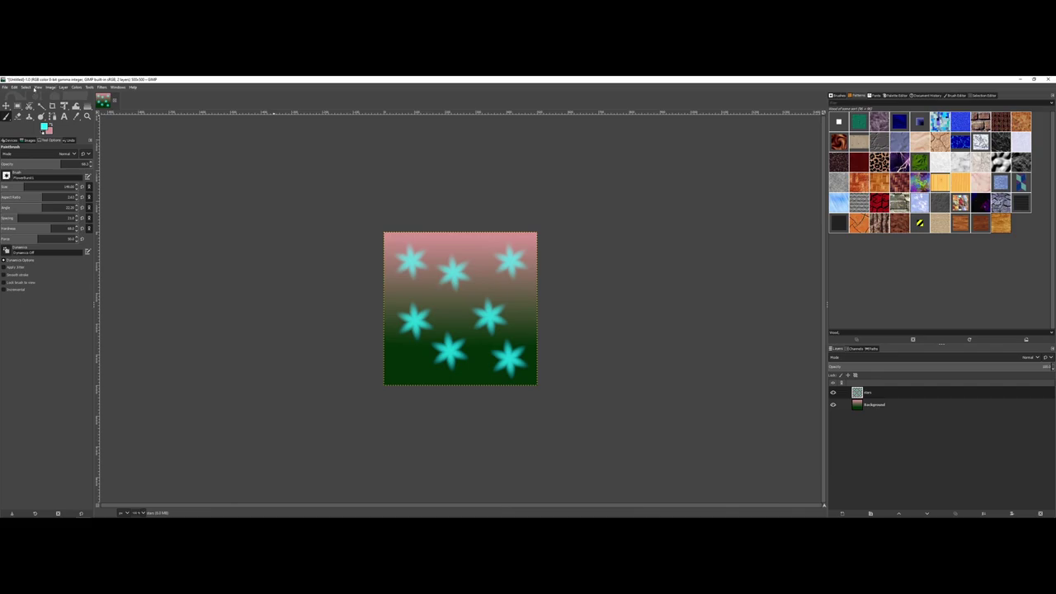
Open Export As and scroll through the file types listed by extension
{"action": "left_click", "coordinate": [5, 87]}
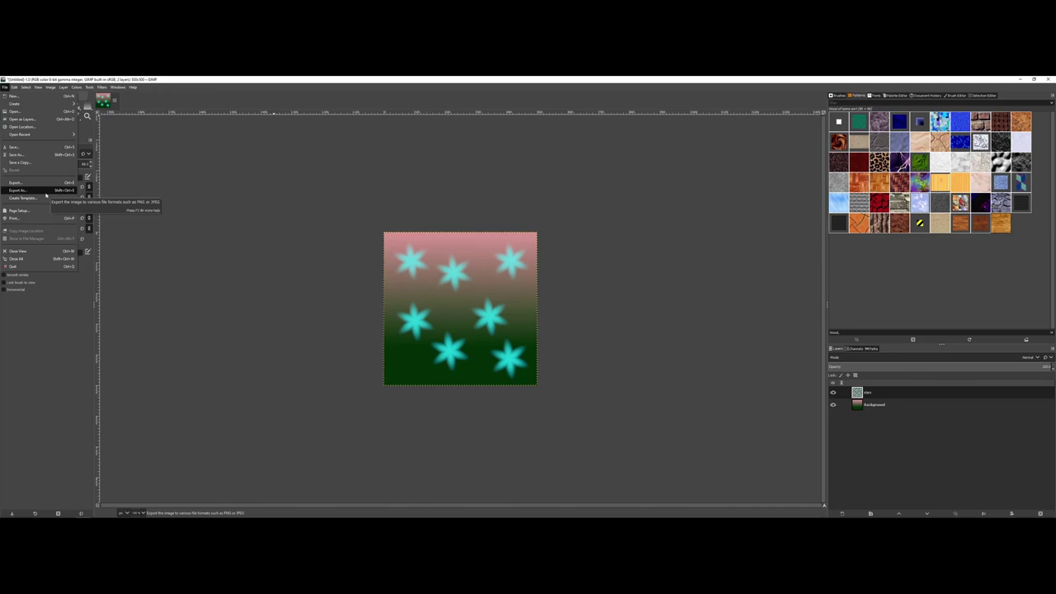
{"action": "left_click", "coordinate": [46, 195]}
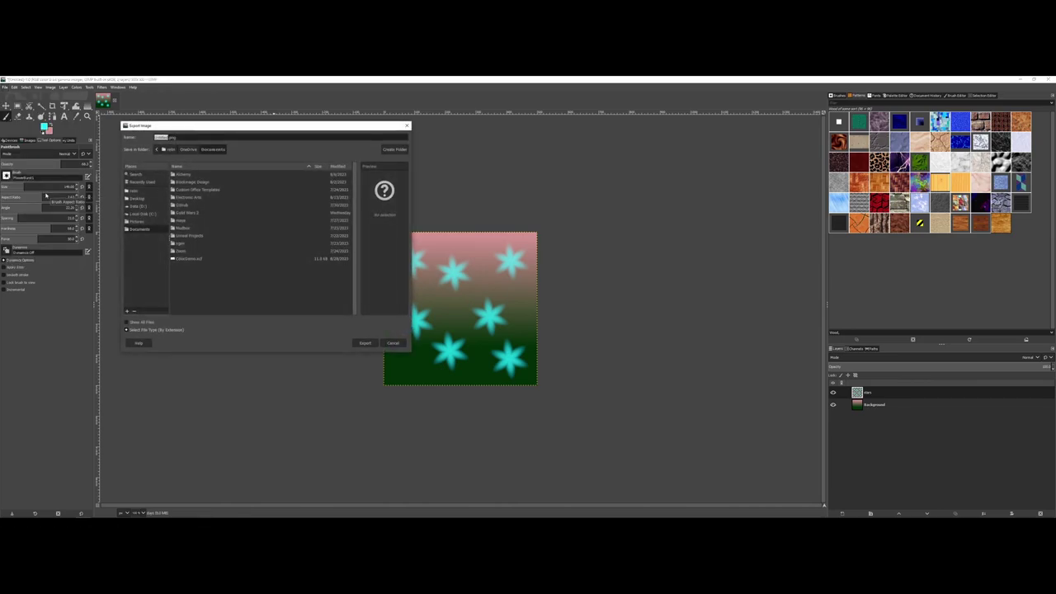
{"action": "left_click", "coordinate": [128, 330]}
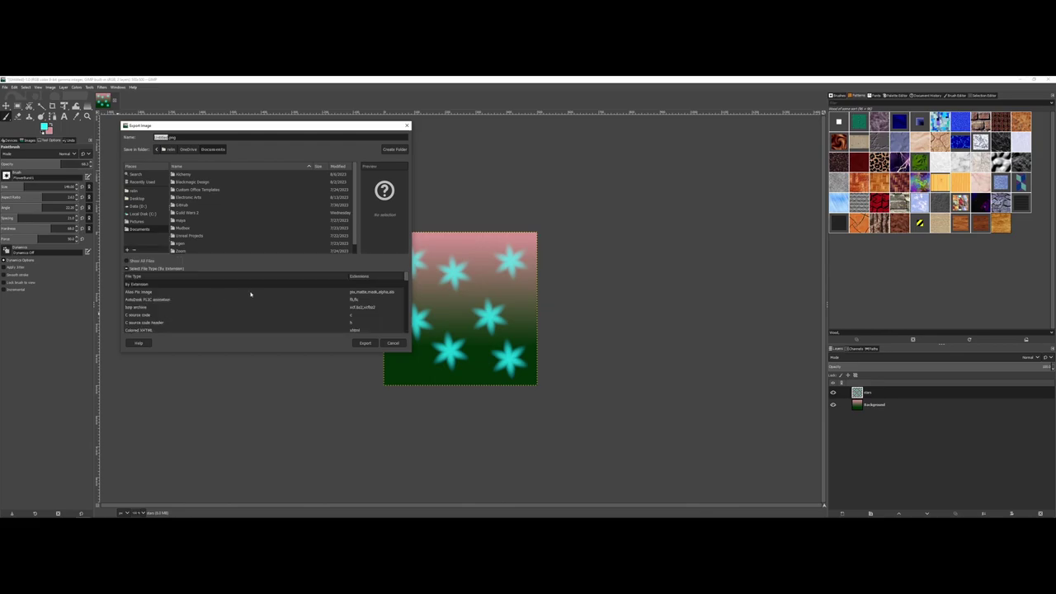
{"action": "scroll", "coordinate": [250, 294], "scroll_direction": "down", "scroll_amount": 4}
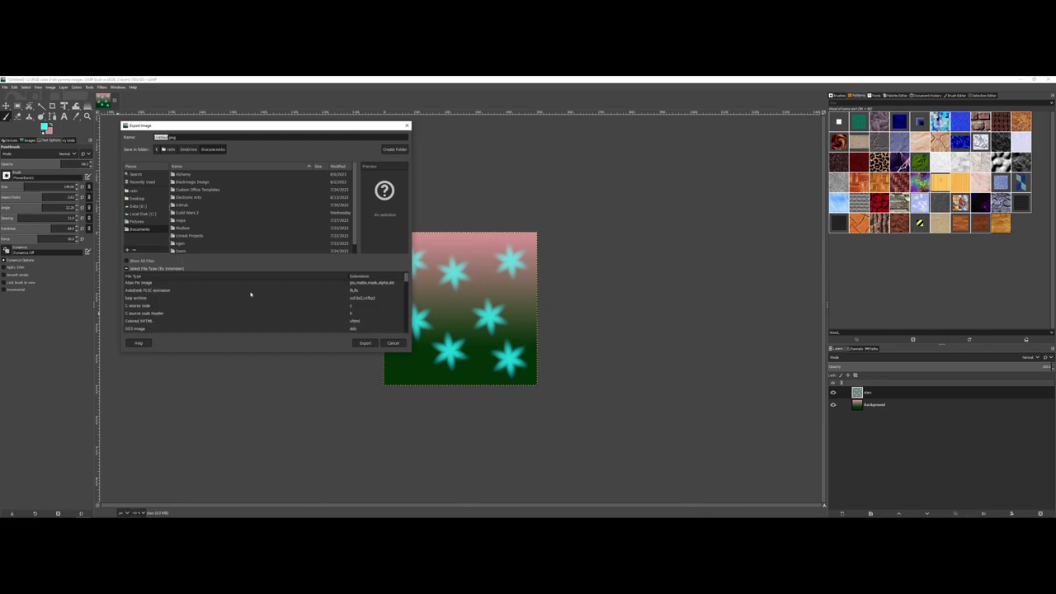
{"action": "scroll", "coordinate": [251, 294], "scroll_direction": "down", "scroll_amount": 1}
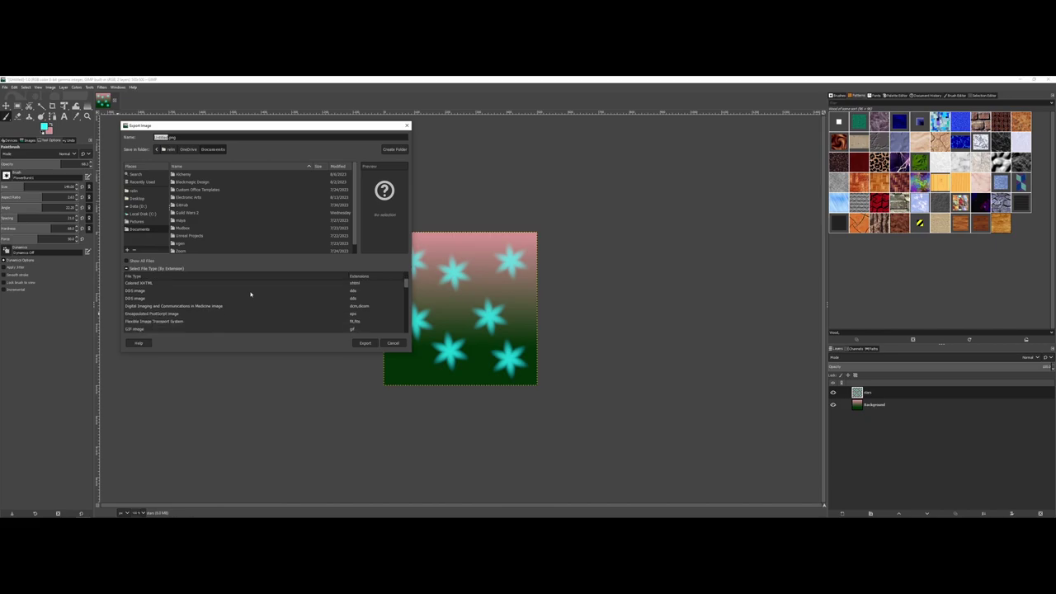
{"action": "scroll", "coordinate": [251, 294], "scroll_direction": "down", "scroll_amount": 5}
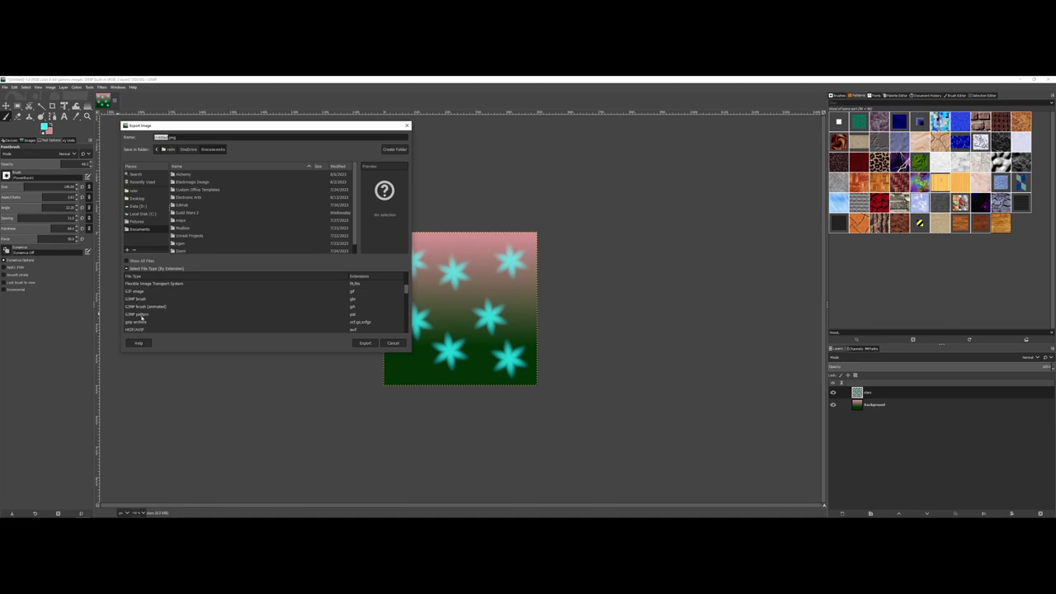
Choose GIMP pattern as the export type and name the file myFirstPattern.pat
{"action": "left_click", "coordinate": [352, 316]}
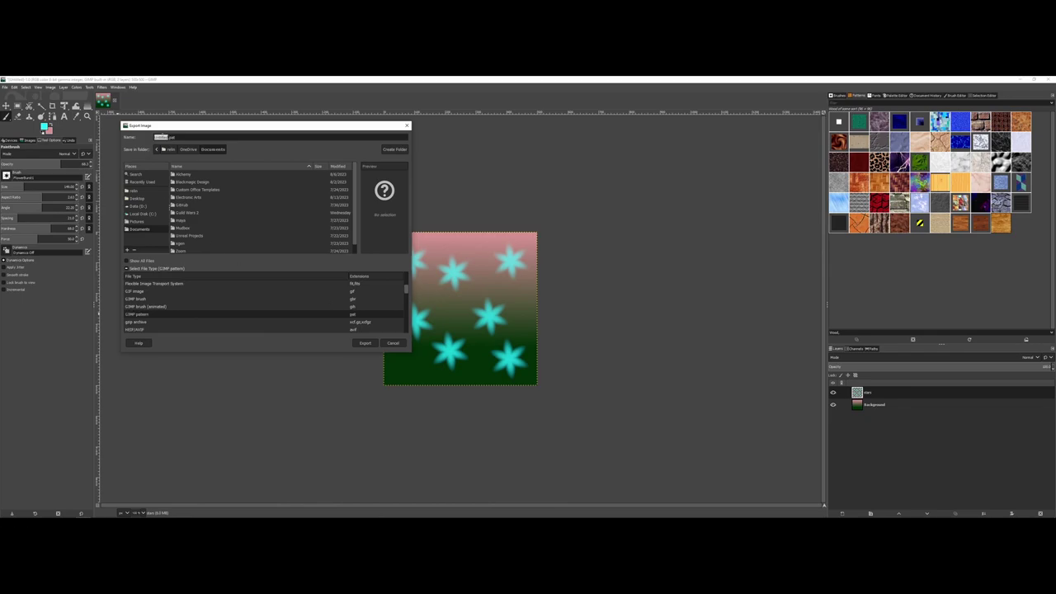
{"action": "type", "text": "myFirstPattern"}
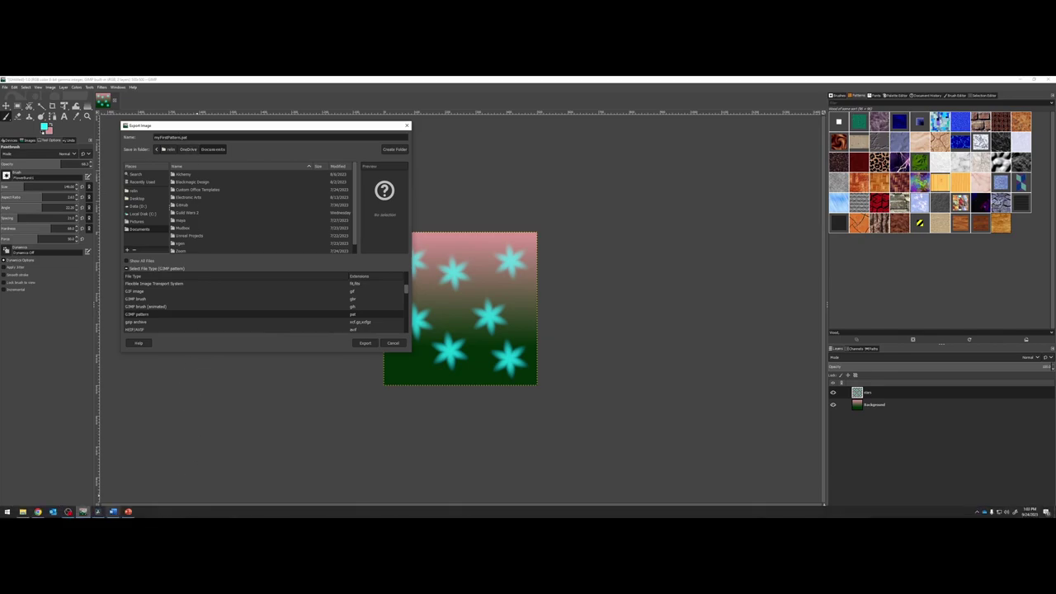
Set the export folder to C:\Program Files\GIMP 2\share\gimp\2.0\patterns\Sky
{"action": "left_click", "coordinate": [22, 512]}
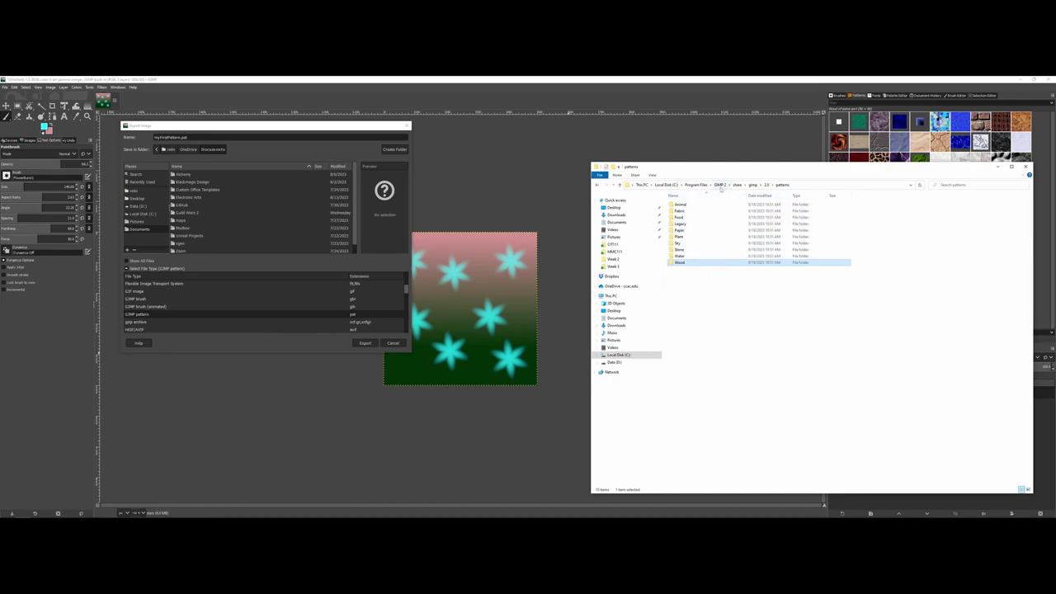
{"action": "left_click", "coordinate": [153, 215]}
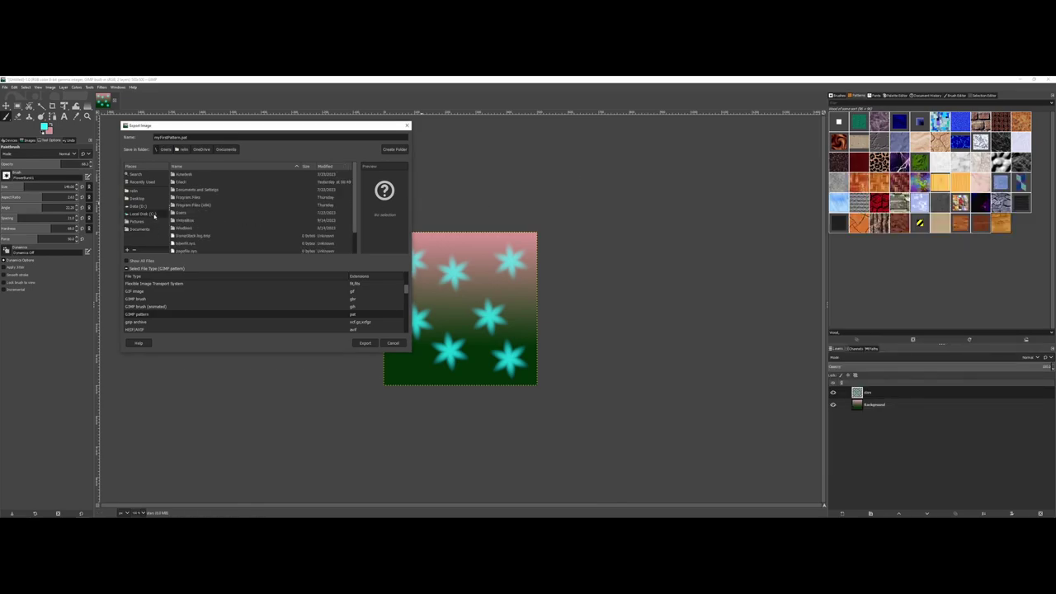
{"action": "double_click", "coordinate": [190, 199]}
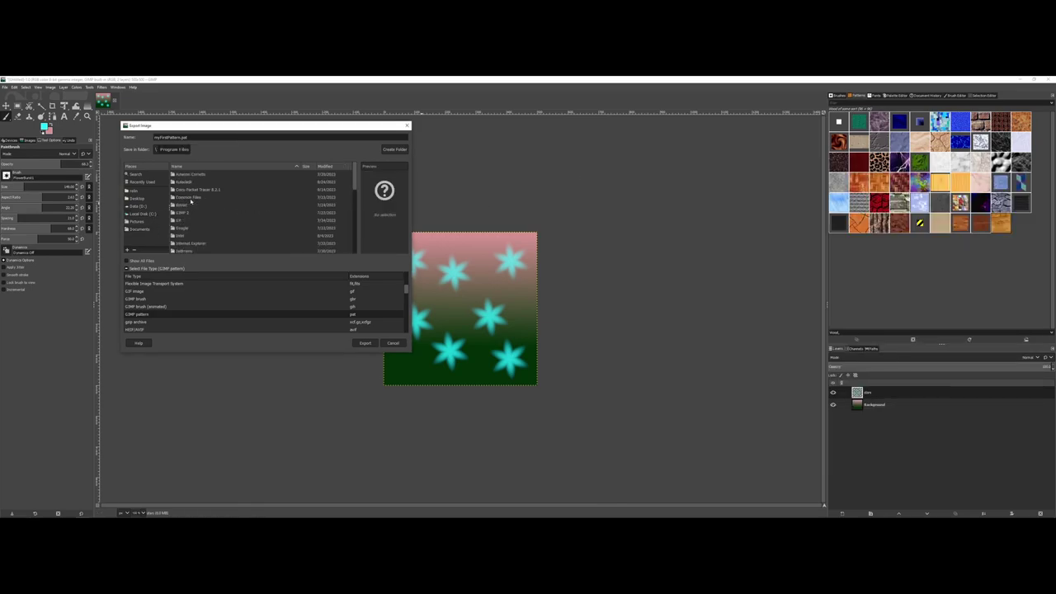
{"action": "double_click", "coordinate": [189, 212]}
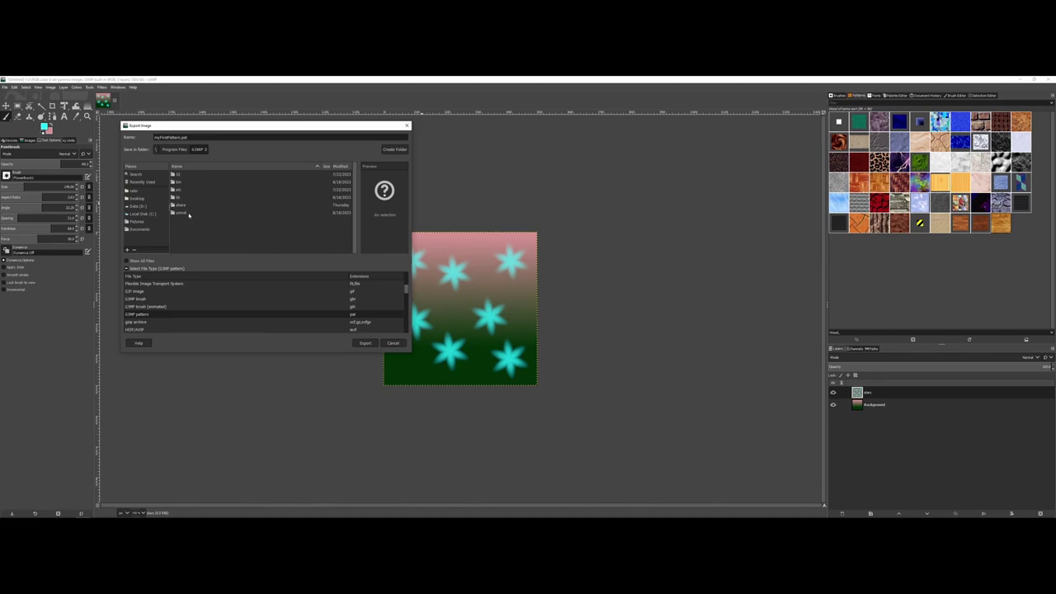
{"action": "double_click", "coordinate": [190, 205]}
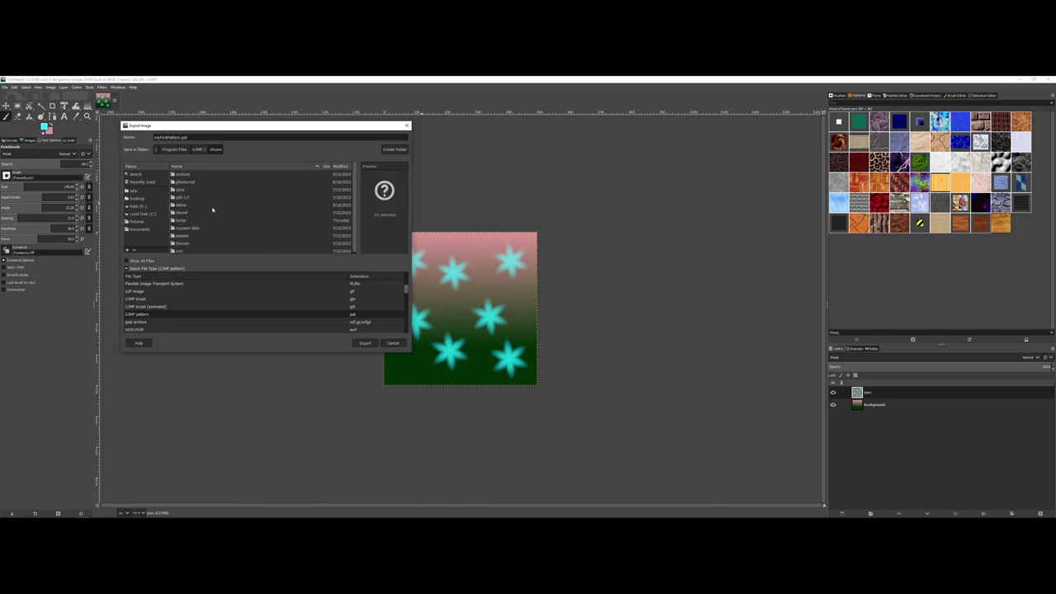
{"action": "scroll", "coordinate": [212, 210], "scroll_direction": "down", "scroll_amount": 1}
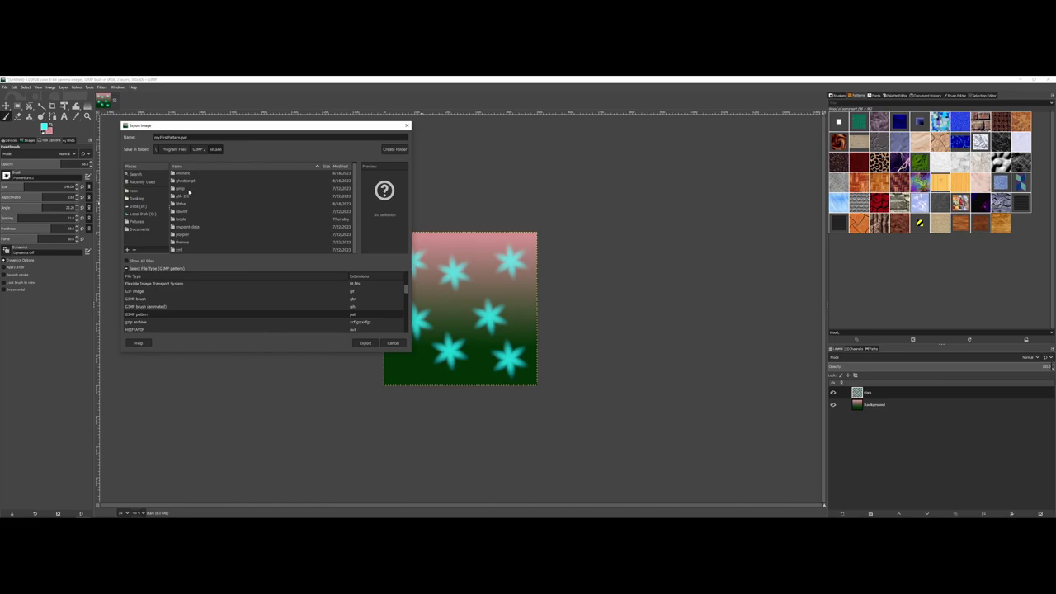
{"action": "double_click", "coordinate": [181, 189]}
{"action": "double_click", "coordinate": [177, 176]}
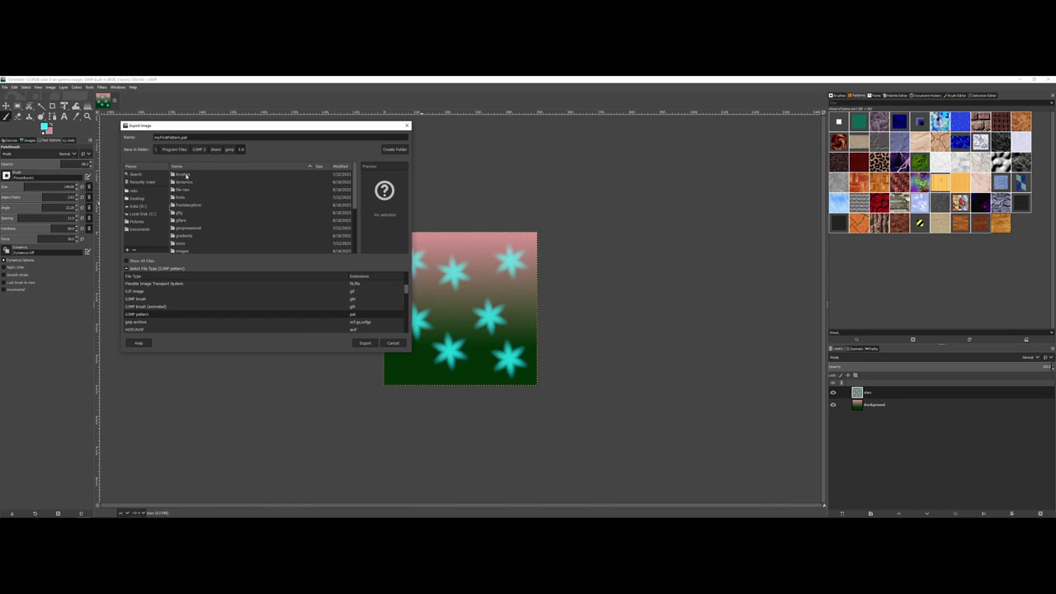
{"action": "scroll", "coordinate": [200, 197], "scroll_direction": "down", "scroll_amount": 3}
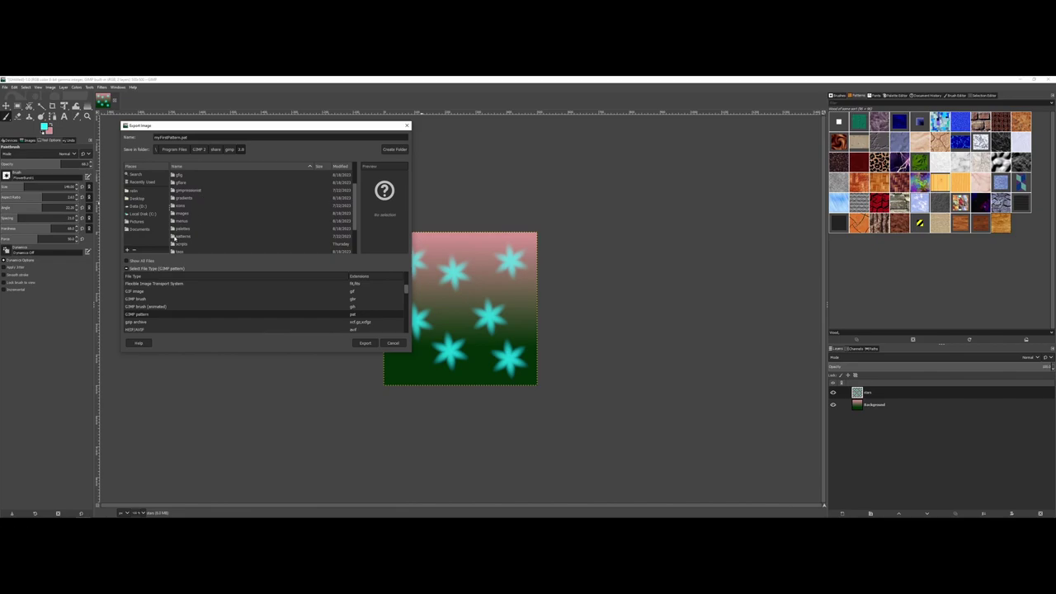
{"action": "double_click", "coordinate": [176, 237]}
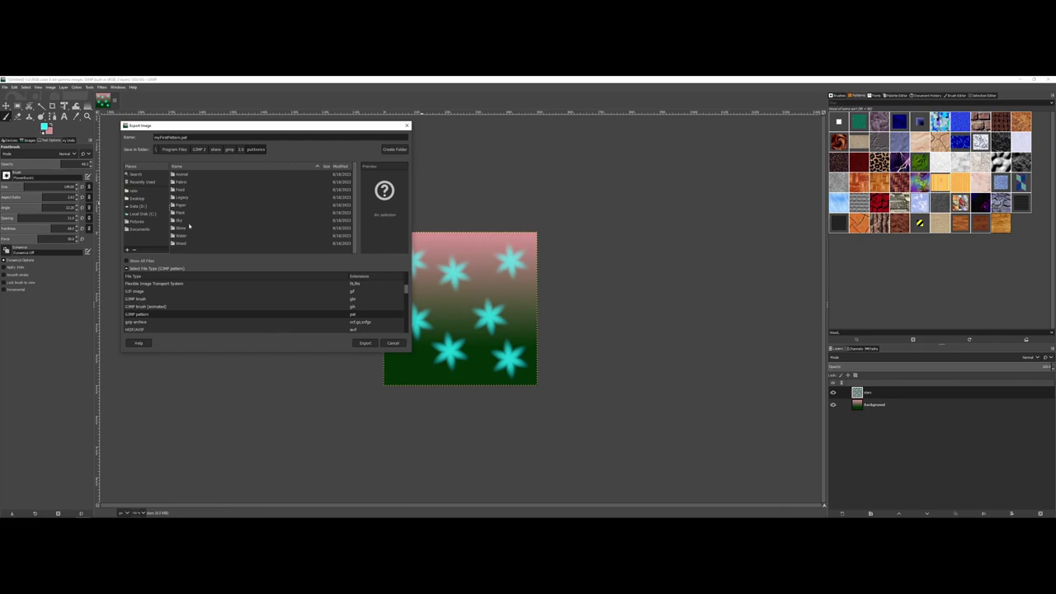
{"action": "double_click", "coordinate": [174, 221]}
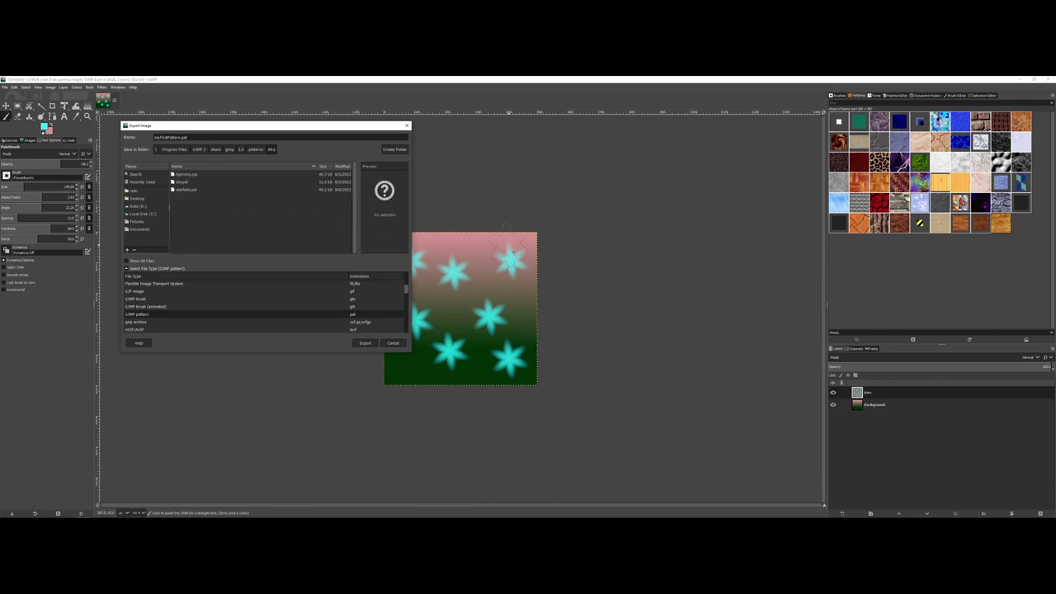
Export the image as myFirstPattern.pat, keeping the default pattern description
{"action": "left_click", "coordinate": [366, 344]}
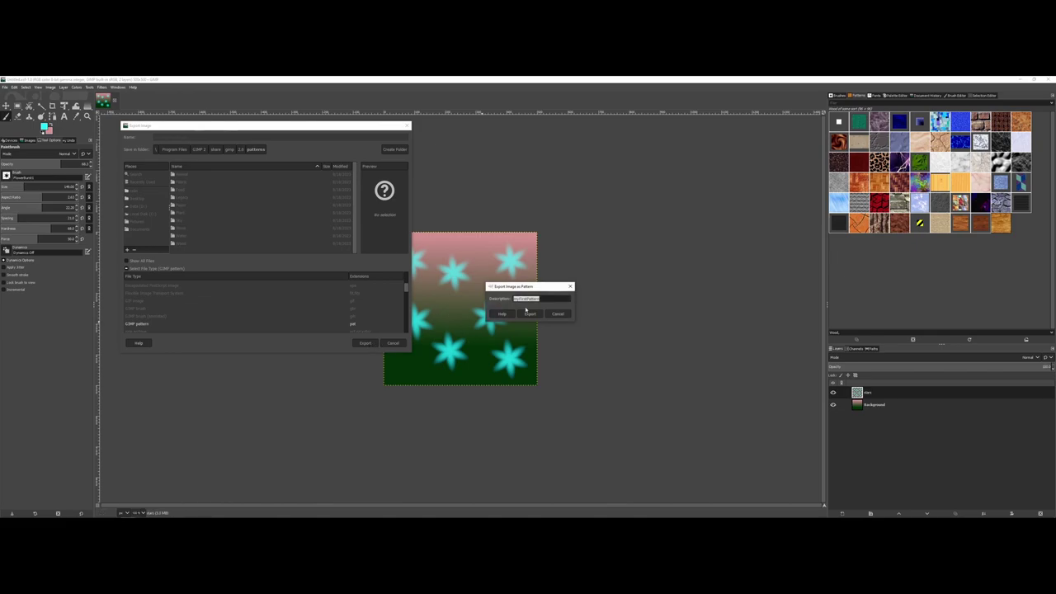
{"action": "left_click", "coordinate": [531, 313]}
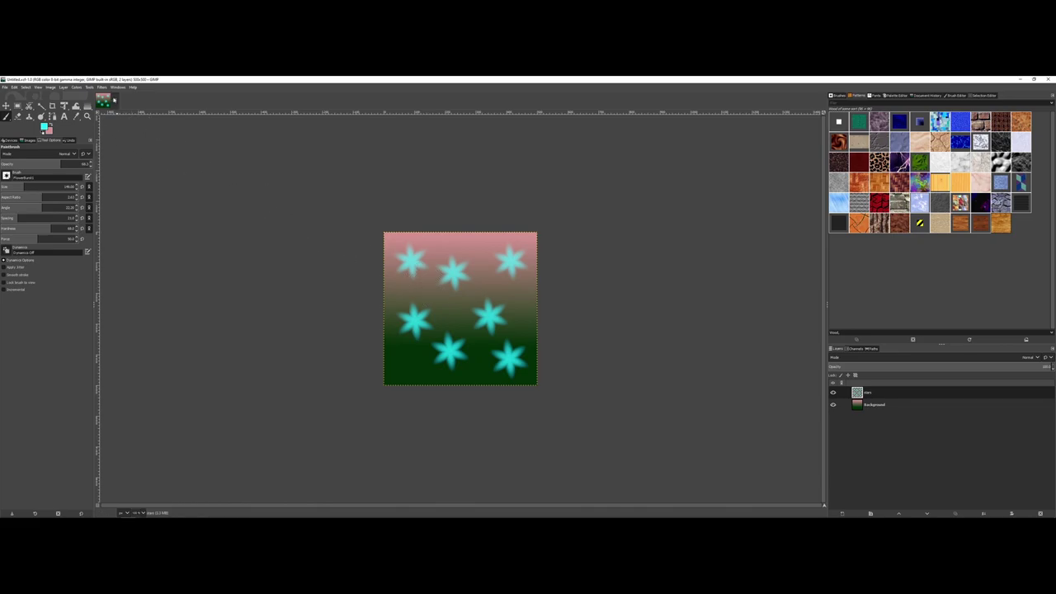
{"action": "left_click", "coordinate": [4, 88]}
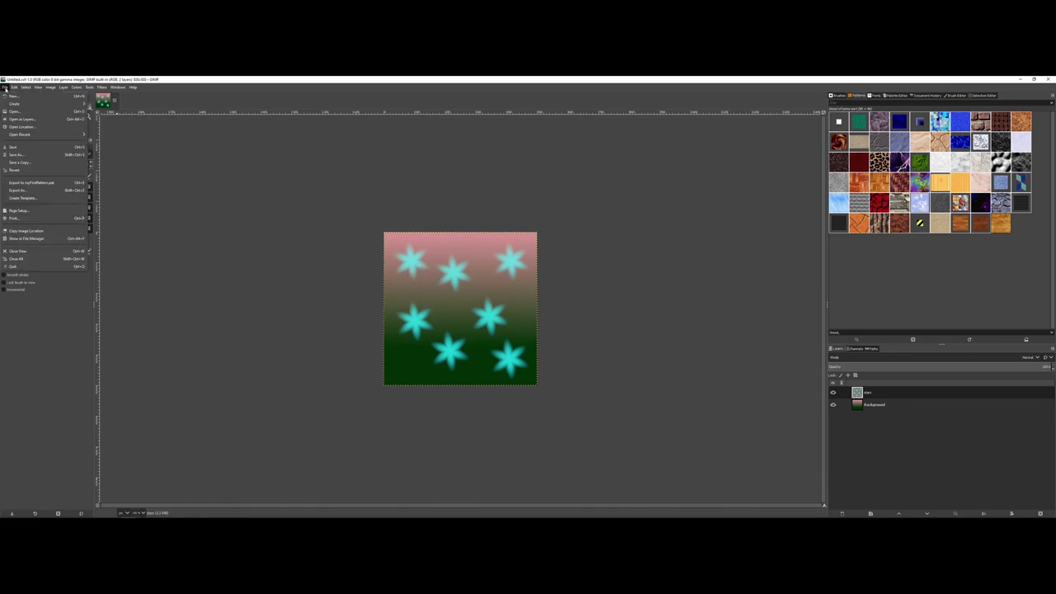
{"action": "left_click", "coordinate": [29, 146]}
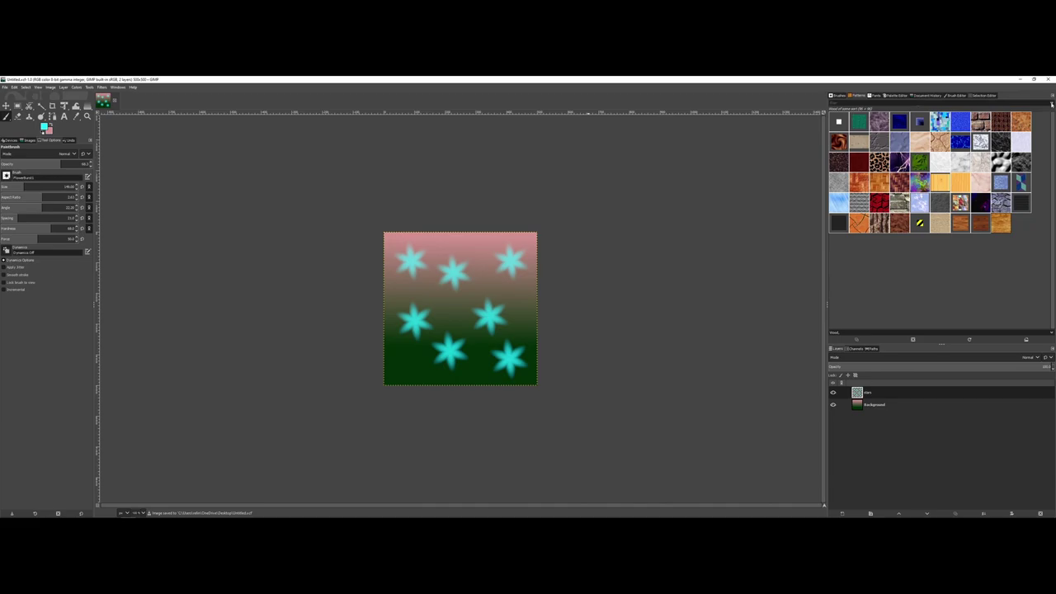
{"action": "left_click", "coordinate": [1052, 104]}
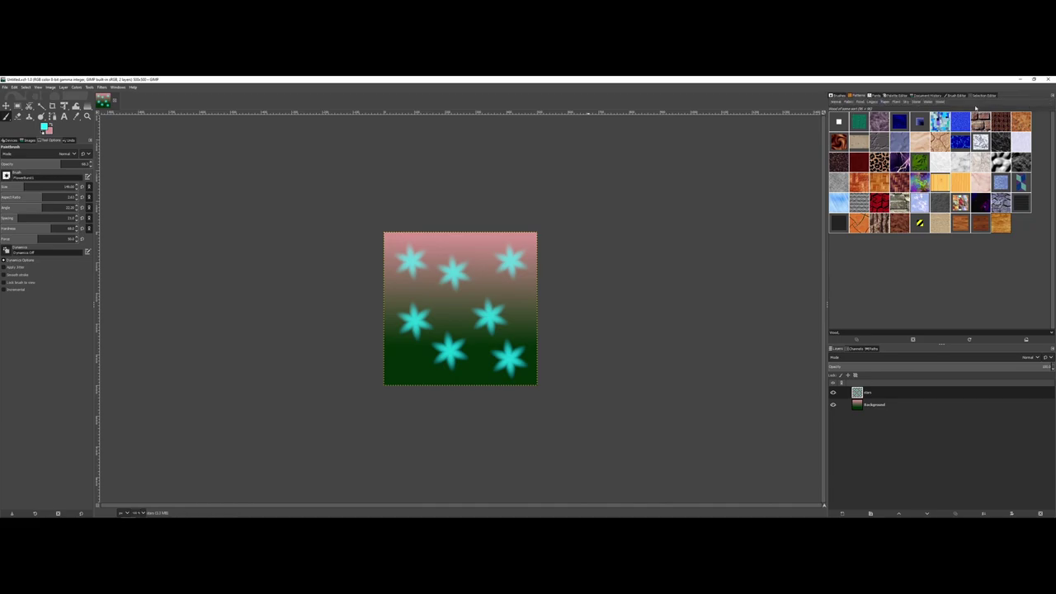
{"action": "left_click", "coordinate": [929, 103]}
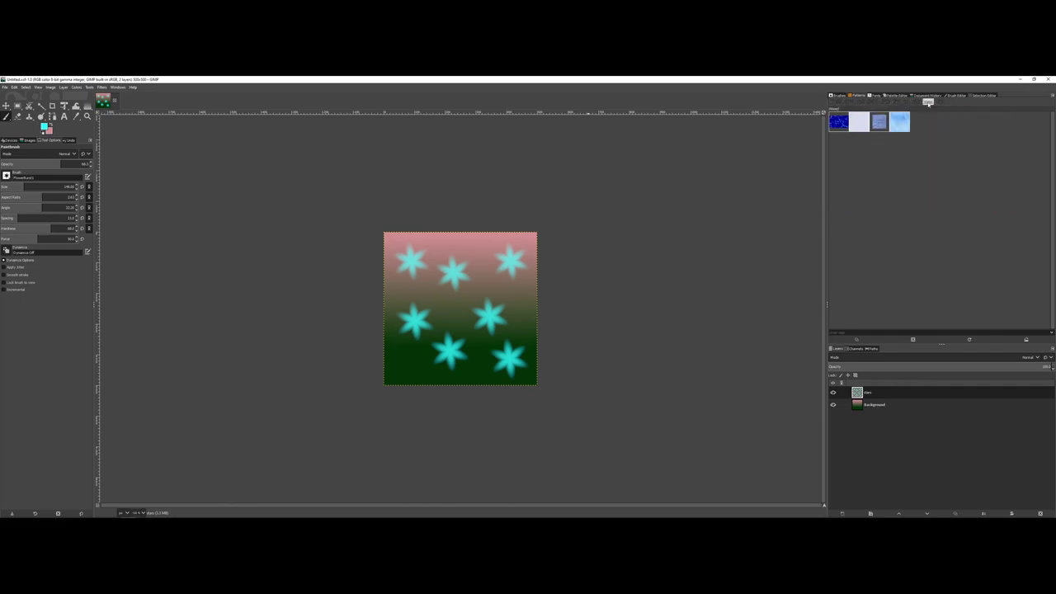
{"action": "left_click", "coordinate": [928, 102]}
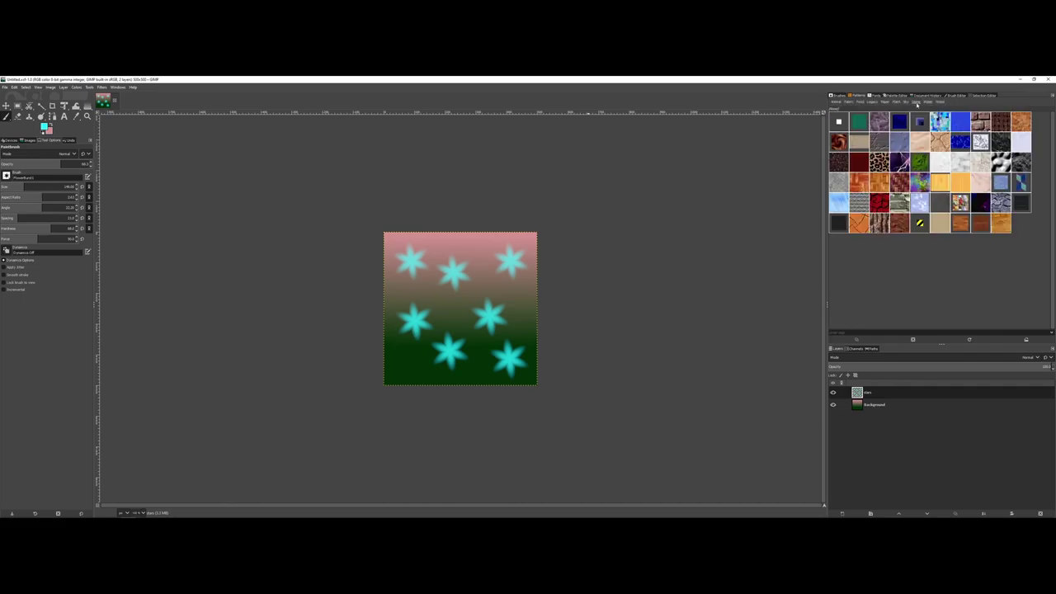
{"action": "left_click", "coordinate": [917, 102]}
{"action": "left_click", "coordinate": [916, 102]}
{"action": "left_click", "coordinate": [907, 102]}
{"action": "left_click", "coordinate": [906, 102]}
{"action": "left_click", "coordinate": [897, 104]}
{"action": "left_click", "coordinate": [897, 104]}
{"action": "left_click", "coordinate": [888, 103]}
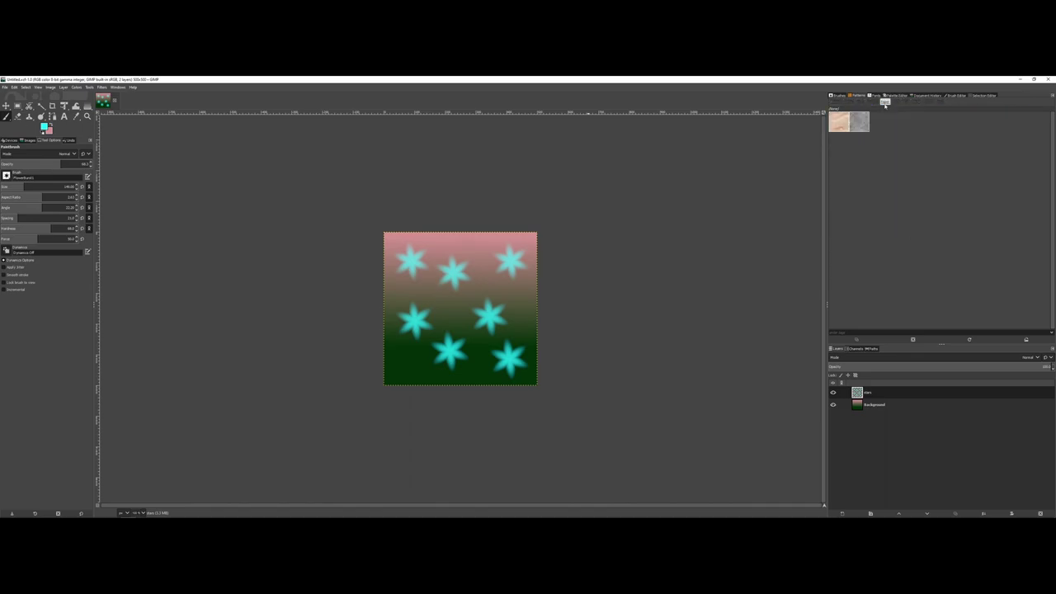
{"action": "left_click", "coordinate": [887, 103]}
{"action": "left_click", "coordinate": [840, 104]}
{"action": "left_click", "coordinate": [840, 104]}
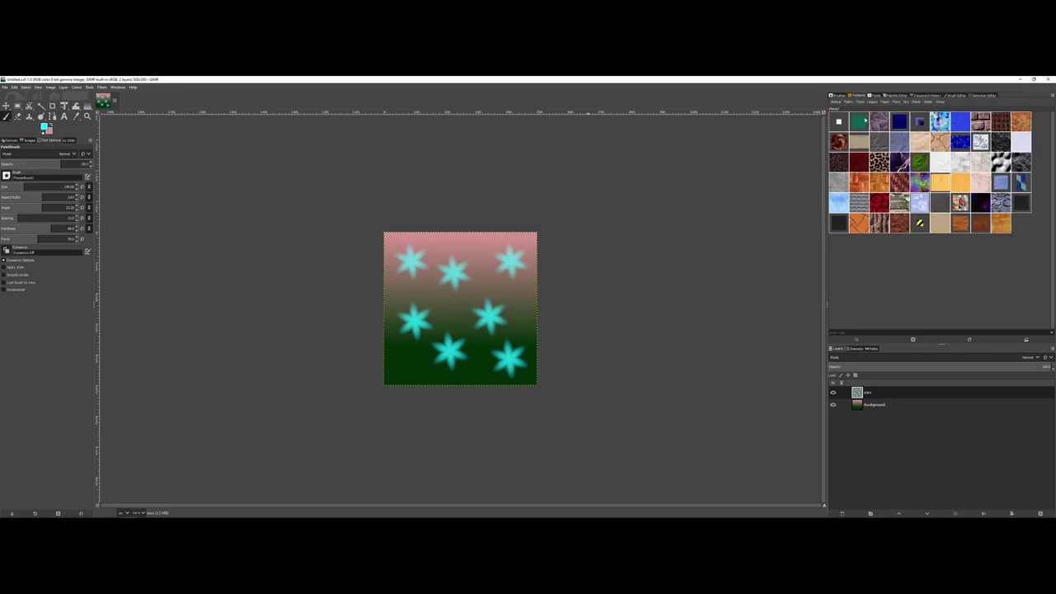
Refresh the pattern library, clear the Sky tag filter, and select the new pink star pattern
{"action": "left_click", "coordinate": [970, 340]}
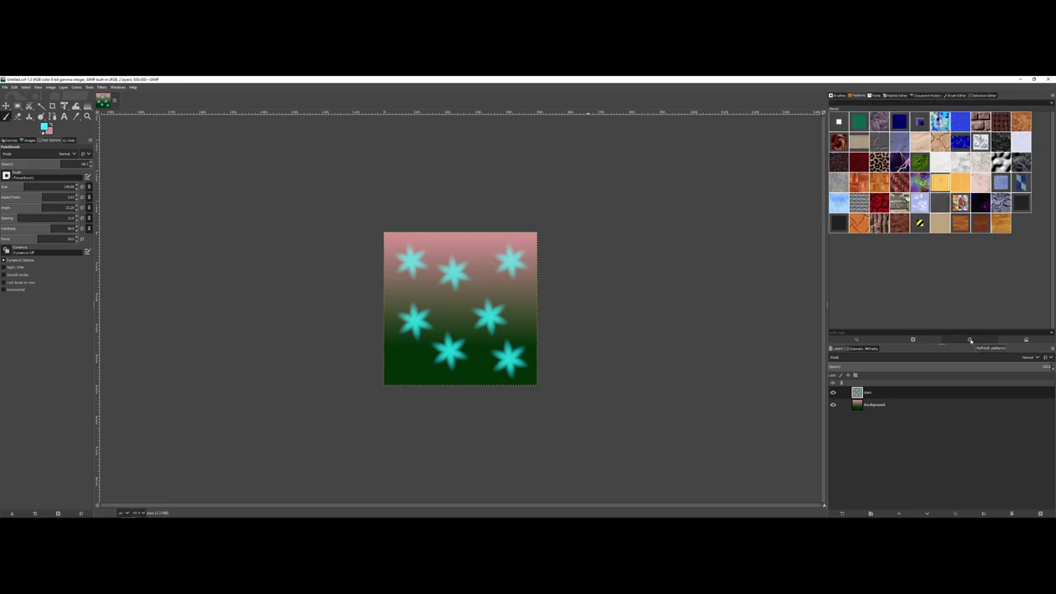
{"action": "left_click", "coordinate": [971, 340]}
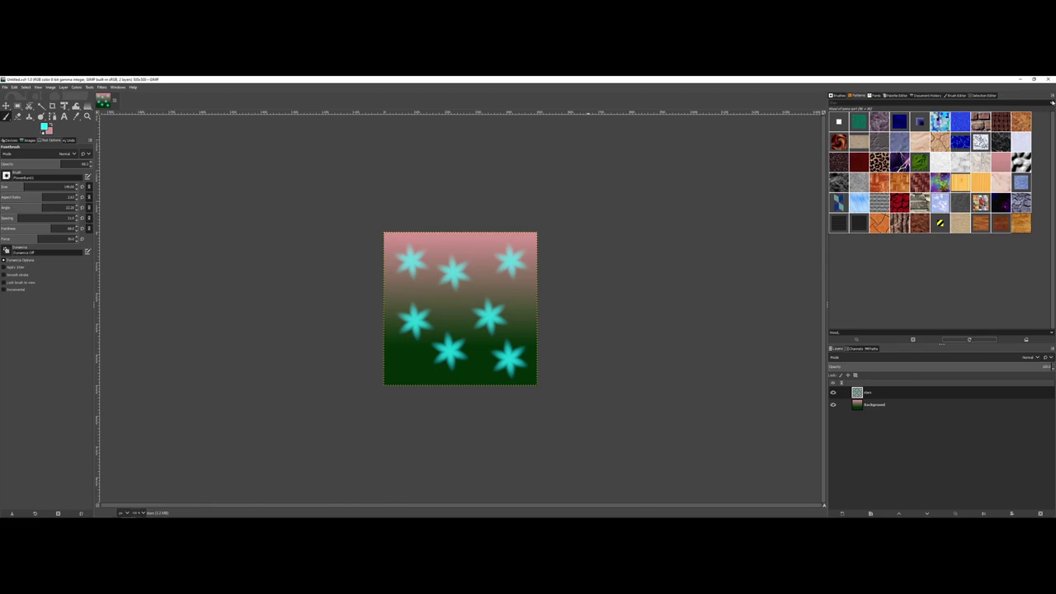
{"action": "left_click", "coordinate": [1052, 102]}
{"action": "left_click", "coordinate": [907, 101]}
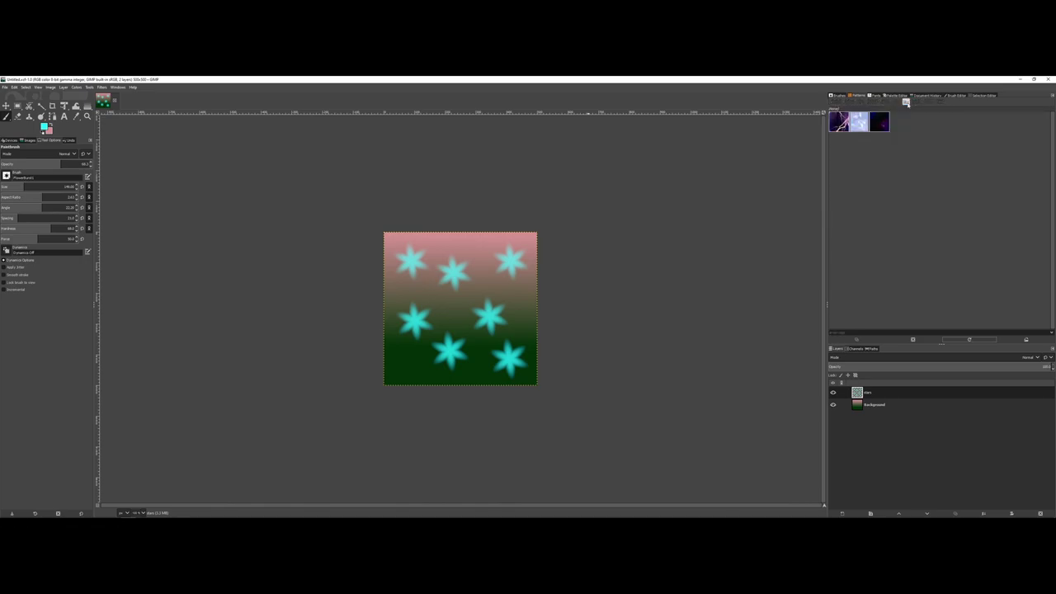
{"action": "left_click", "coordinate": [983, 339]}
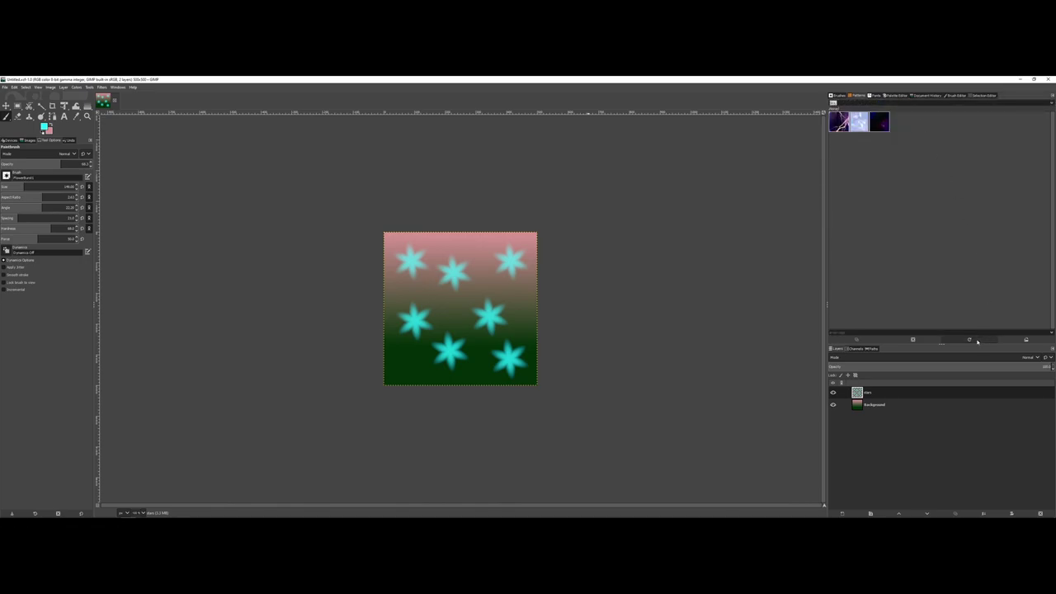
{"action": "left_click", "coordinate": [1052, 103]}
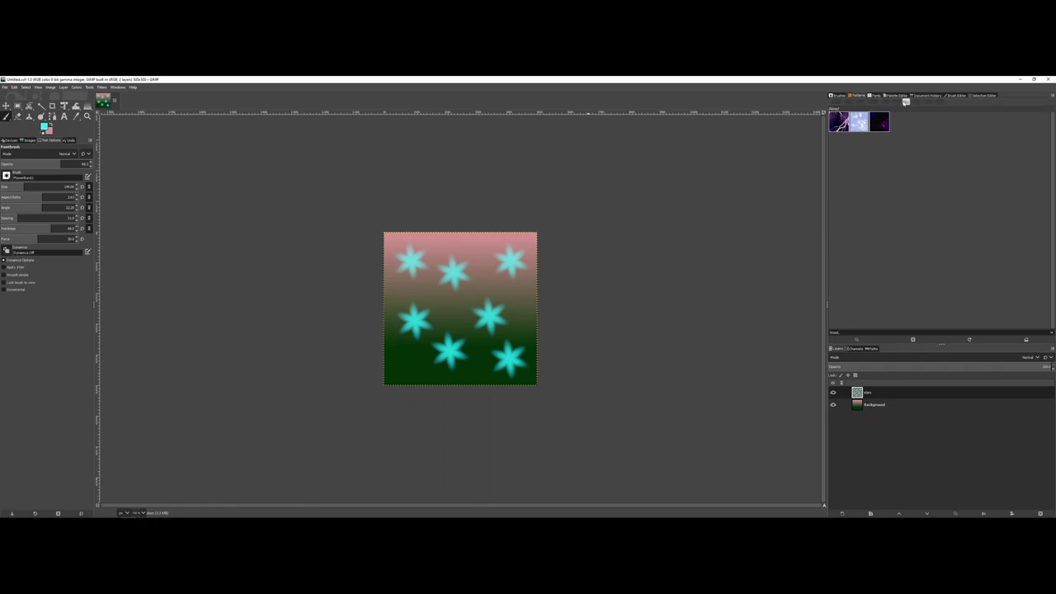
{"action": "left_click", "coordinate": [906, 101]}
{"action": "left_click", "coordinate": [995, 163]}
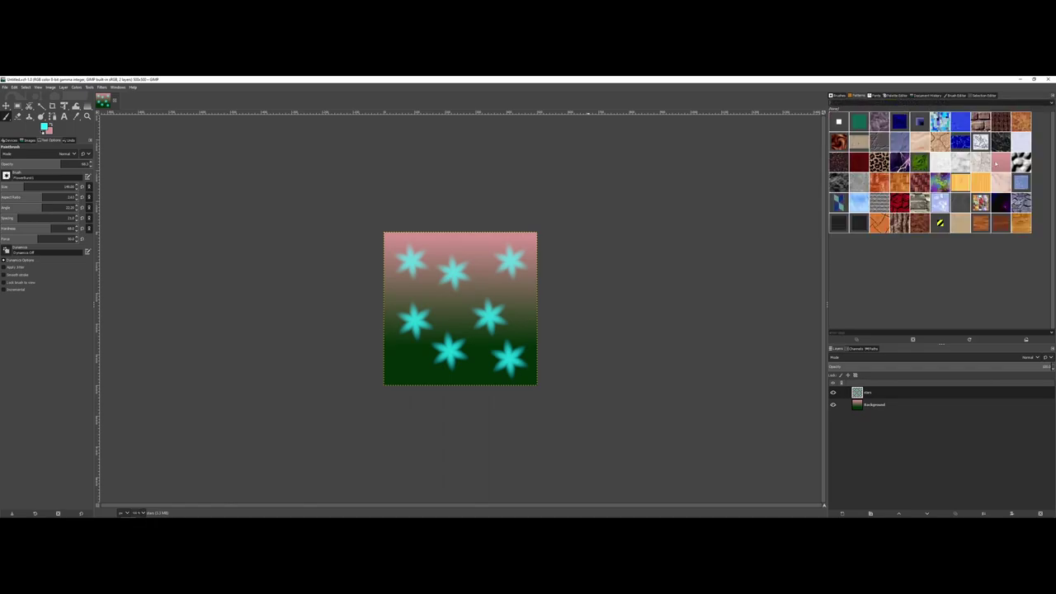
{"action": "left_click", "coordinate": [999, 164]}
Set up a new image from the A0 (300 ppi) template, filled with the active star pattern
{"action": "left_click", "coordinate": [4, 87]}
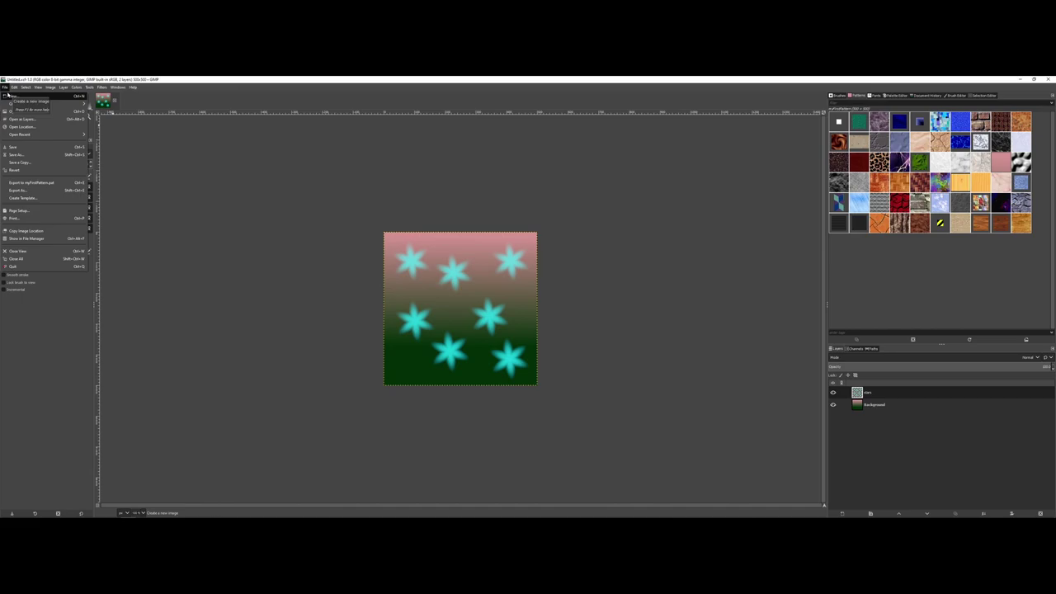
{"action": "left_click", "coordinate": [12, 96]}
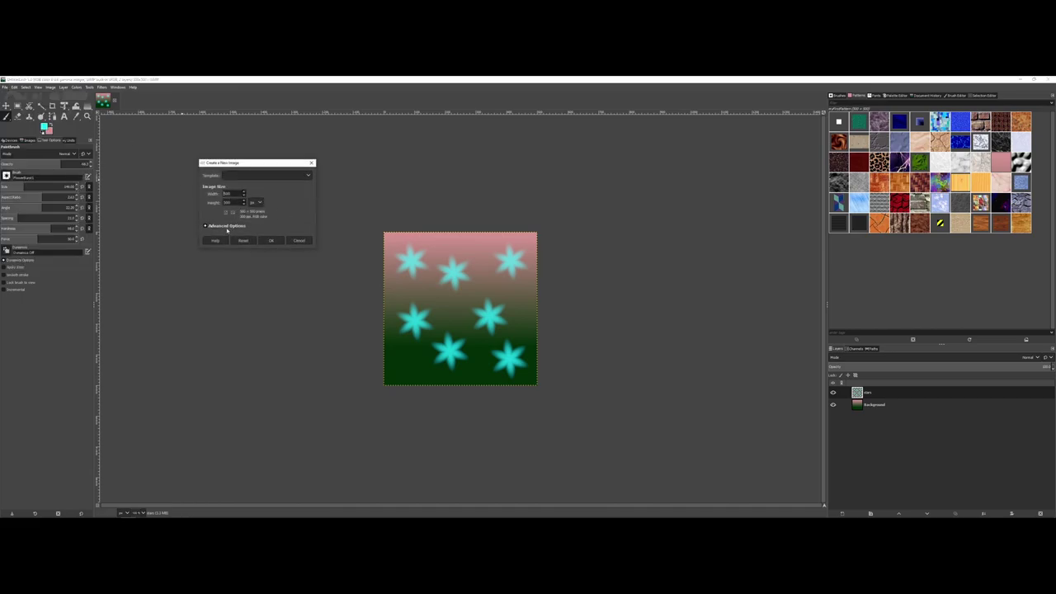
{"action": "left_click", "coordinate": [265, 175]}
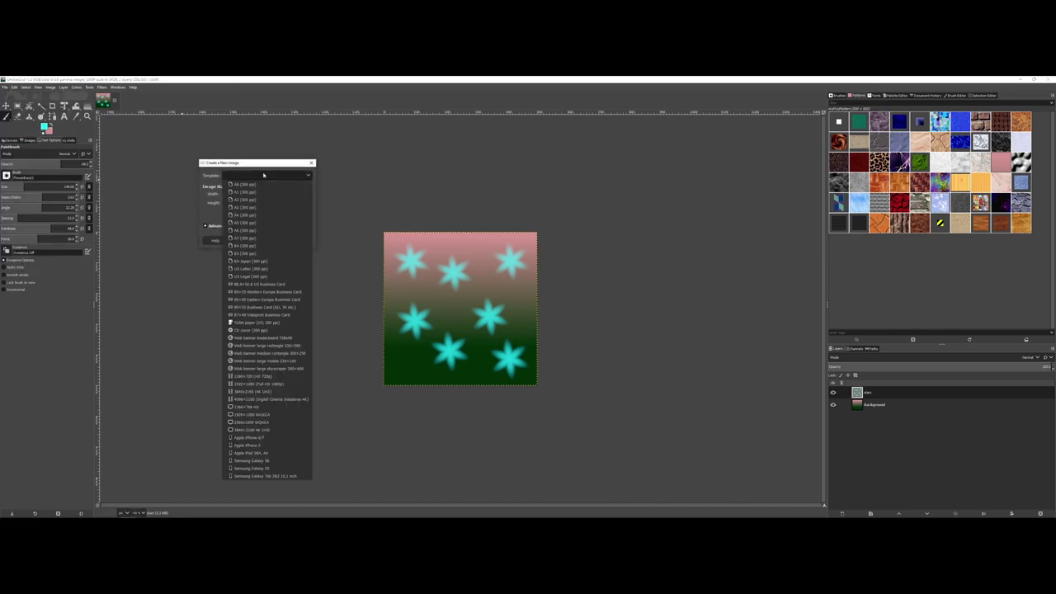
{"action": "left_click", "coordinate": [248, 371]}
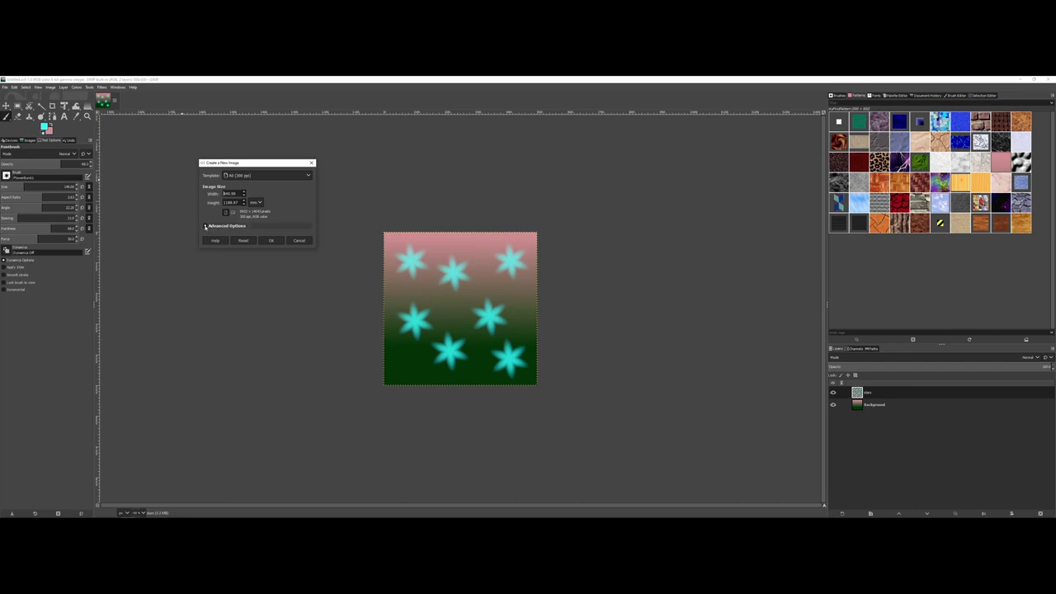
{"action": "left_click", "coordinate": [205, 227]}
{"action": "left_click", "coordinate": [248, 307]}
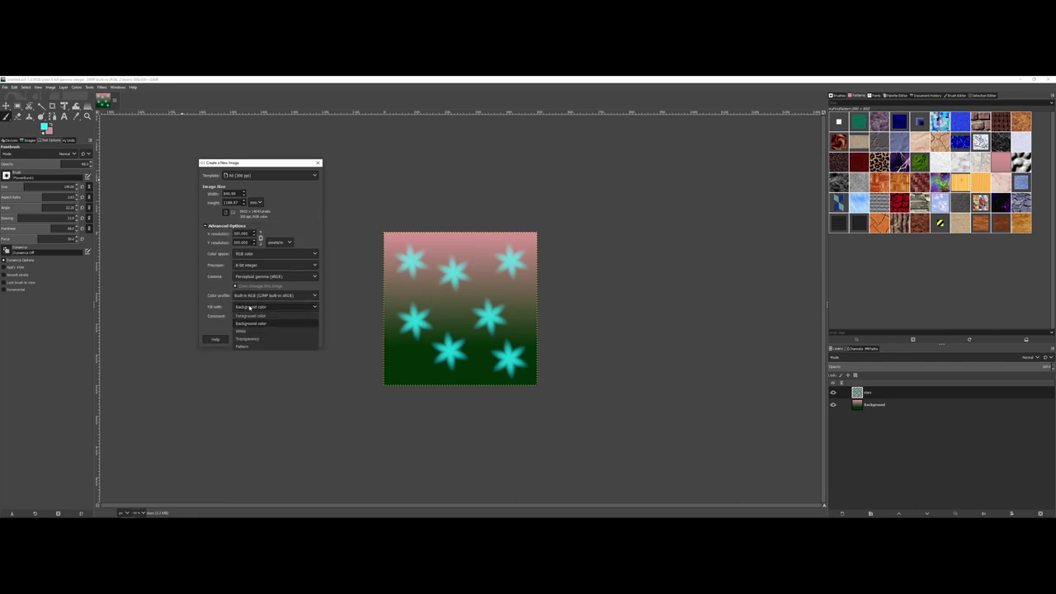
{"action": "left_click", "coordinate": [244, 346]}
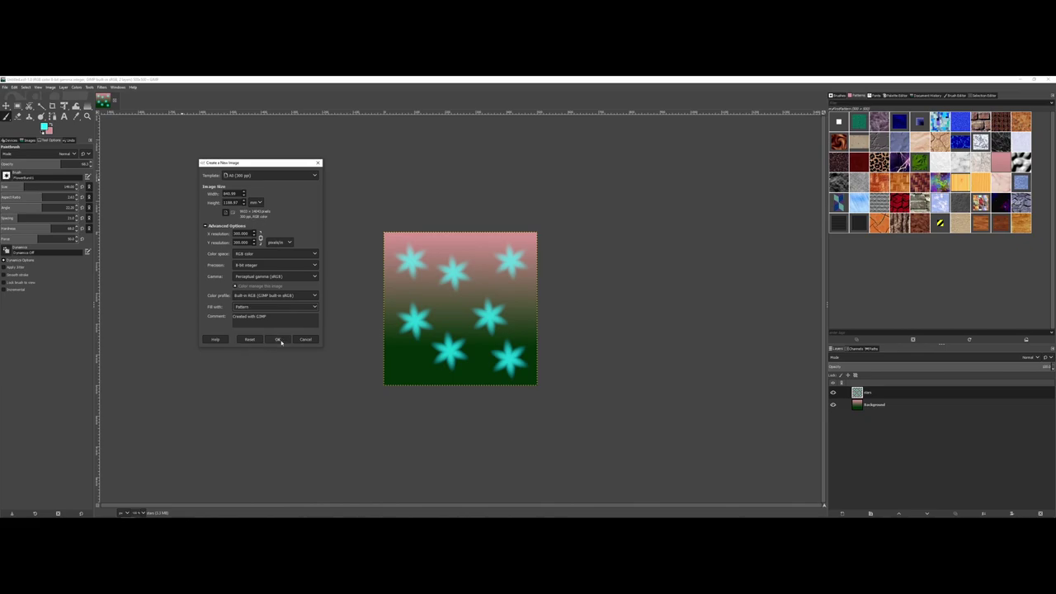
Create the image, accepting the 1.3 GB image size warning
{"action": "left_click", "coordinate": [278, 340]}
{"action": "left_click", "coordinate": [278, 340]}
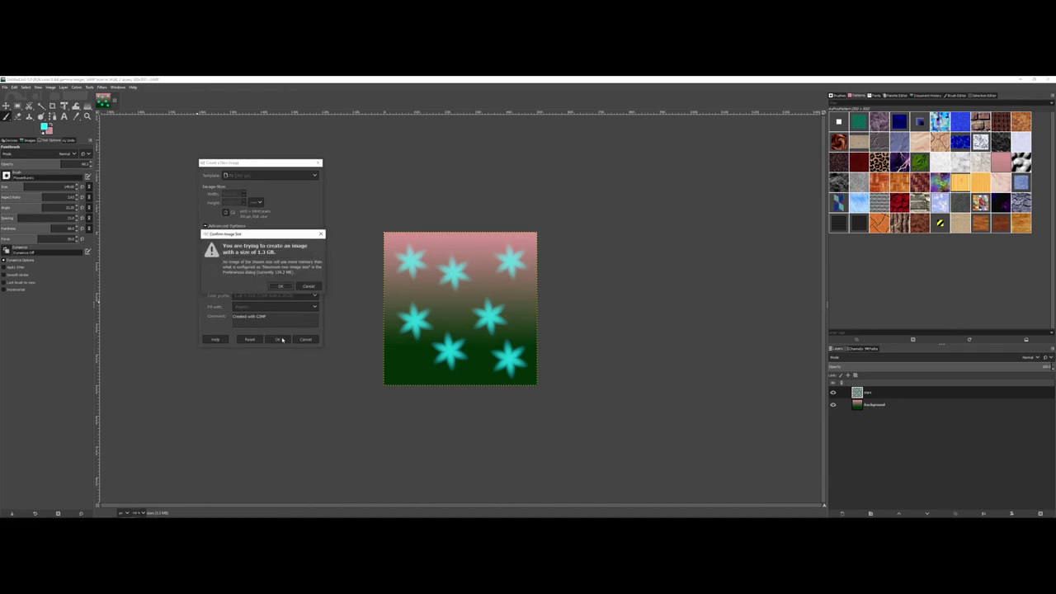
{"action": "left_click", "coordinate": [280, 286]}
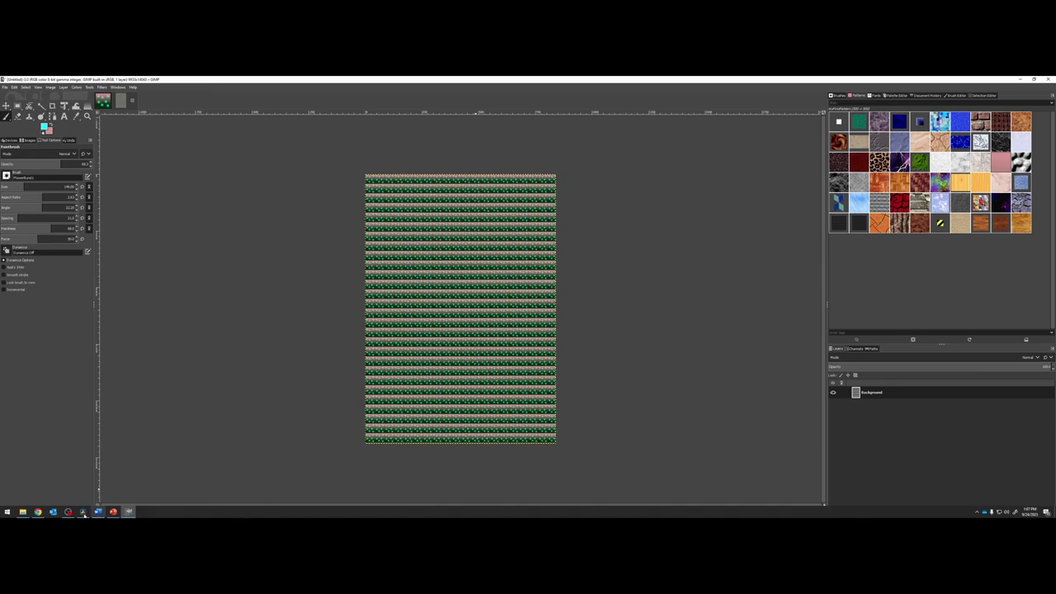
{"action": "mouse_move", "coordinate": [23, 510]}
{"action": "left_click", "coordinate": [21, 491]}
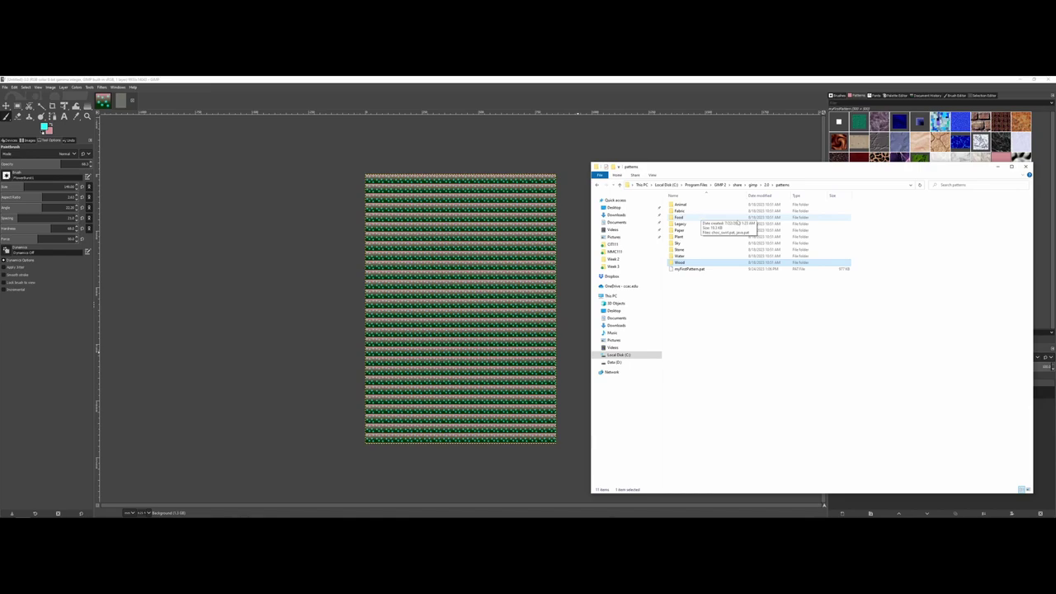
{"action": "left_click", "coordinate": [1026, 167]}
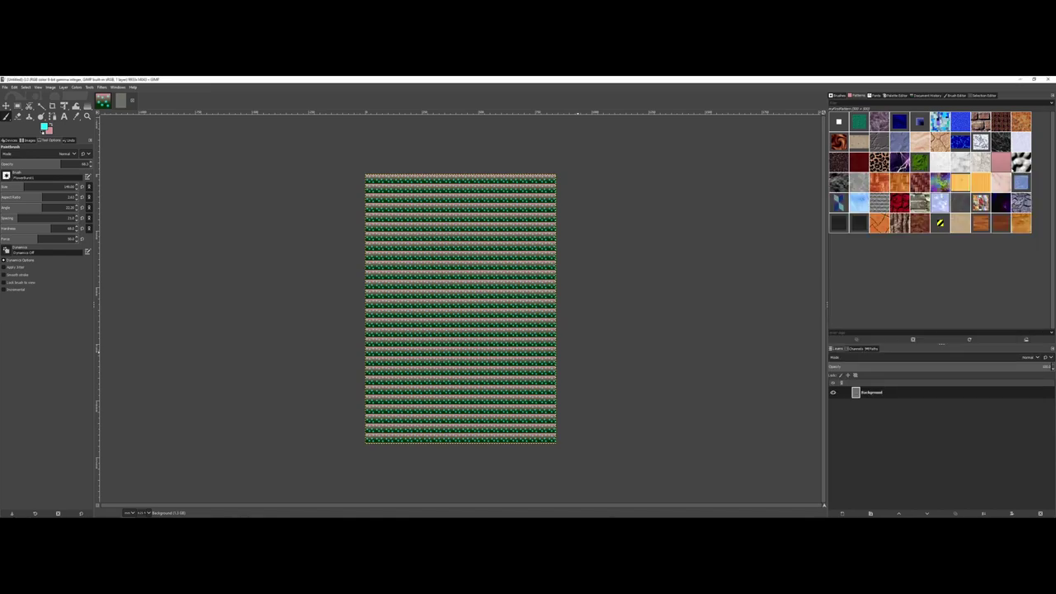